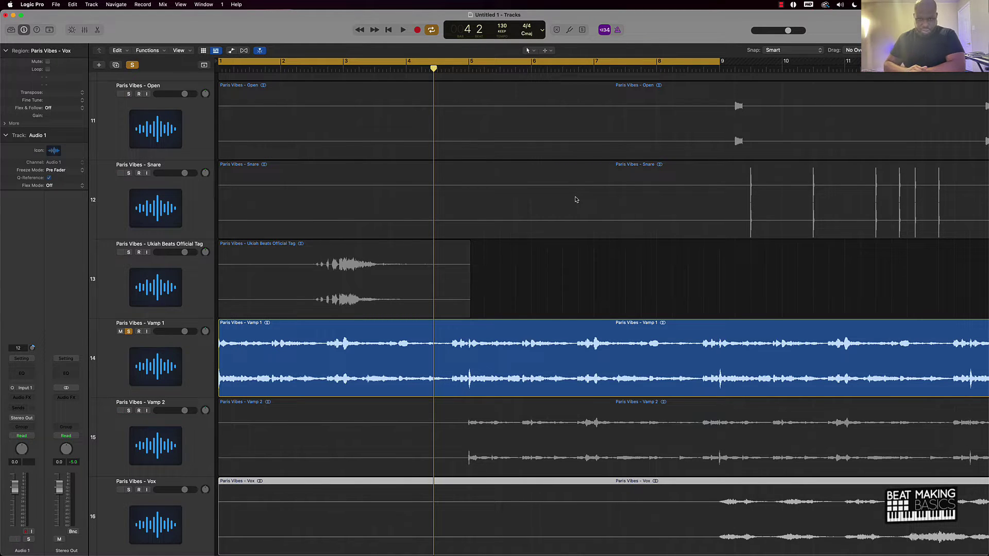
Play the beat to hear the pop, then zoom in on the timeline around the playhead
{"action": "key", "text": "space"}
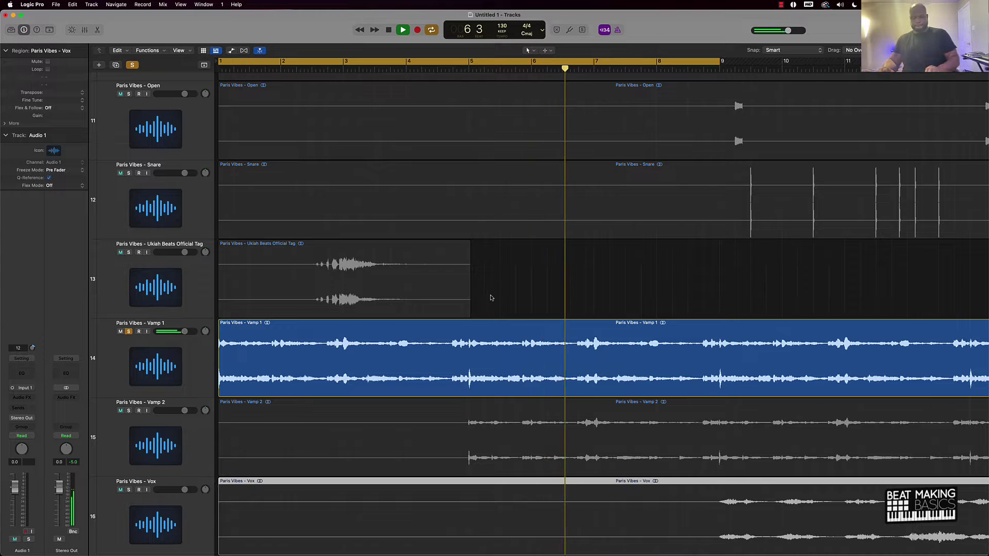
{"action": "key", "text": "space"}
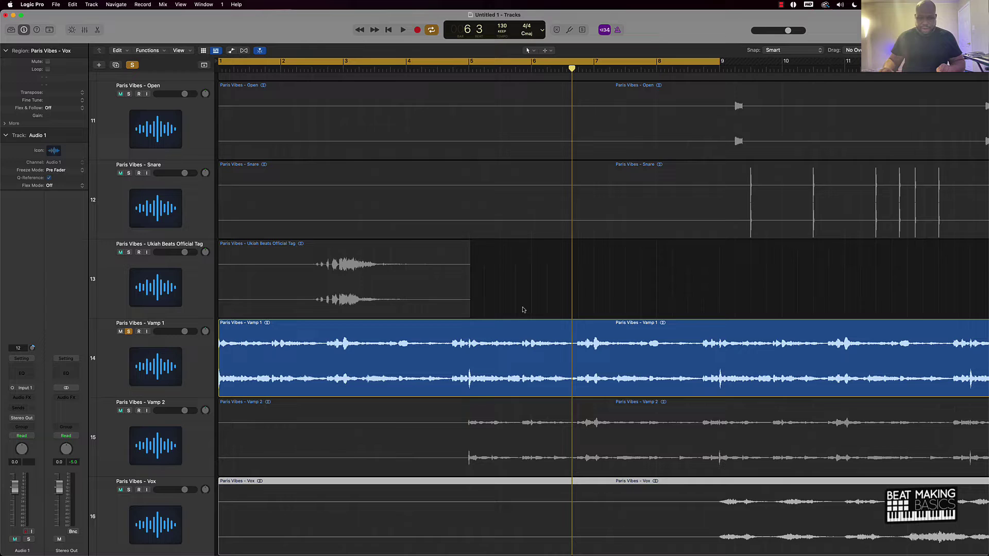
{"action": "key", "text": "super+Right"}
{"action": "key", "text": "super+Right"}
{"action": "scroll", "coordinate": [523, 310], "scroll_direction": "left", "scroll_amount": 5}
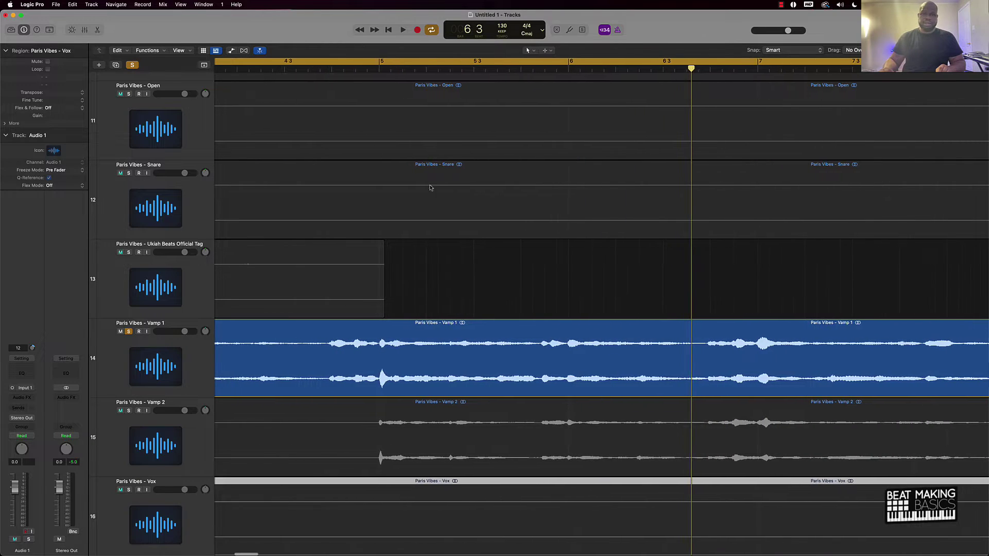
{"action": "scroll", "coordinate": [424, 154], "scroll_direction": "left", "scroll_amount": 1}
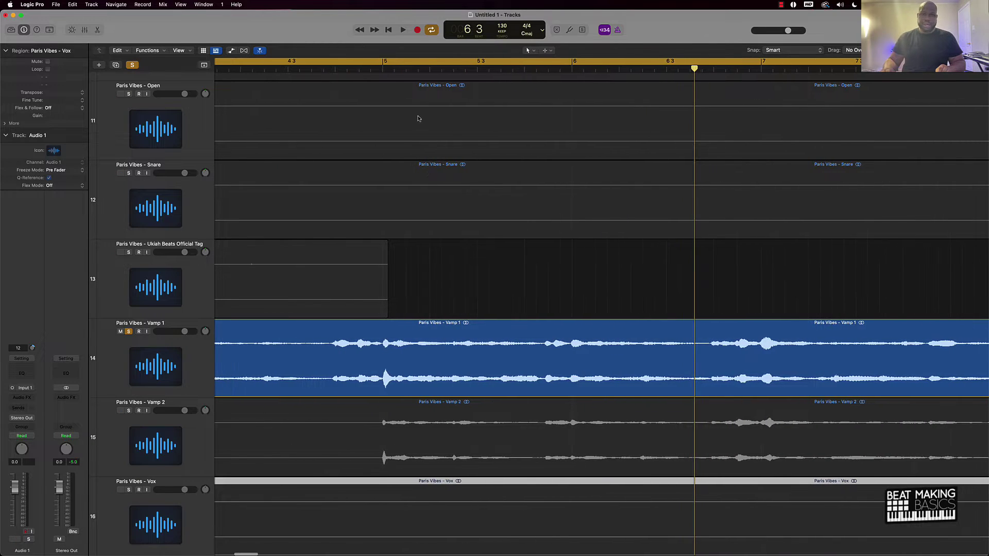
Replace the loop with a cycle from bar 4 3 to about 5 2 4, audition it, and stop at bar 5
{"action": "left_click", "coordinate": [390, 66]}
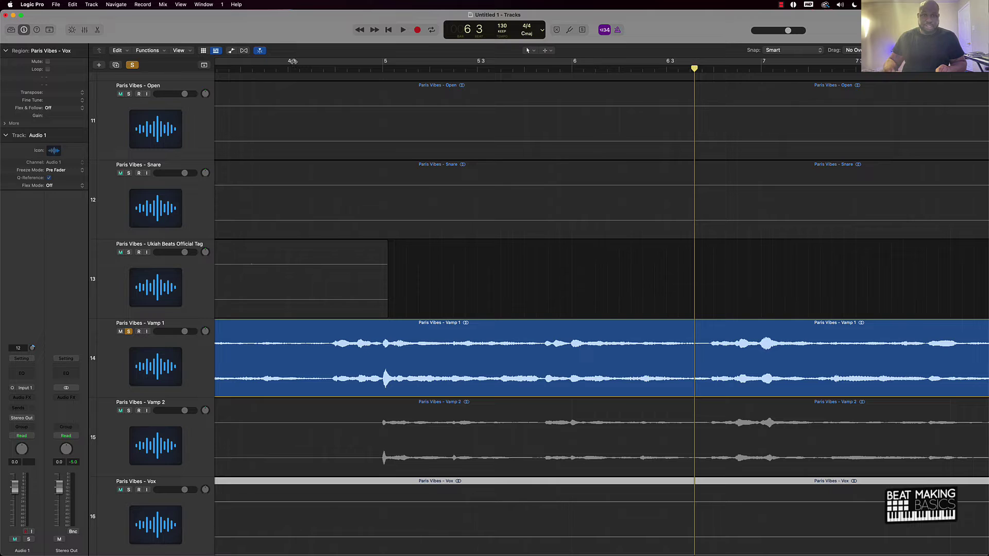
{"action": "left_click_drag", "start_coordinate": [292, 65], "coordinate": [477, 75]}
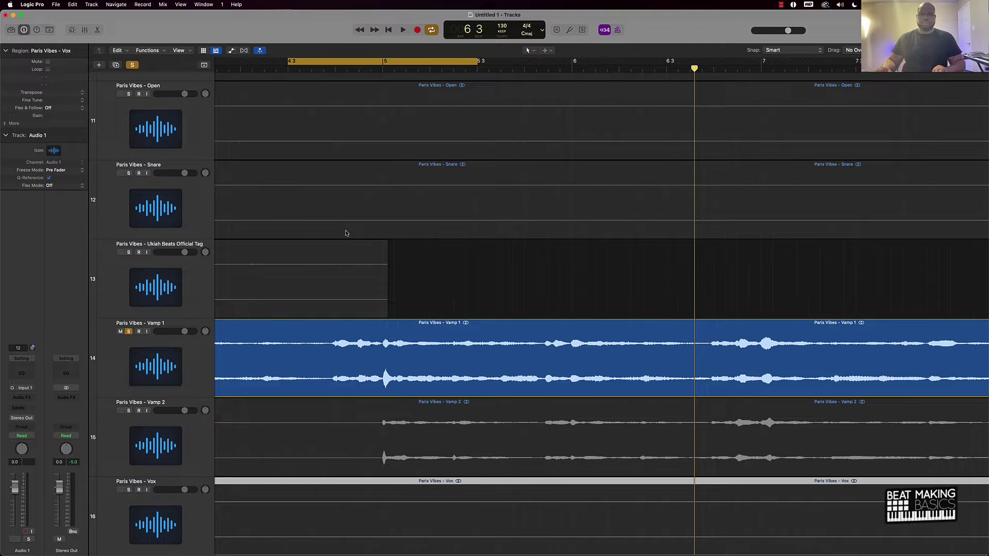
{"action": "key", "text": "space"}
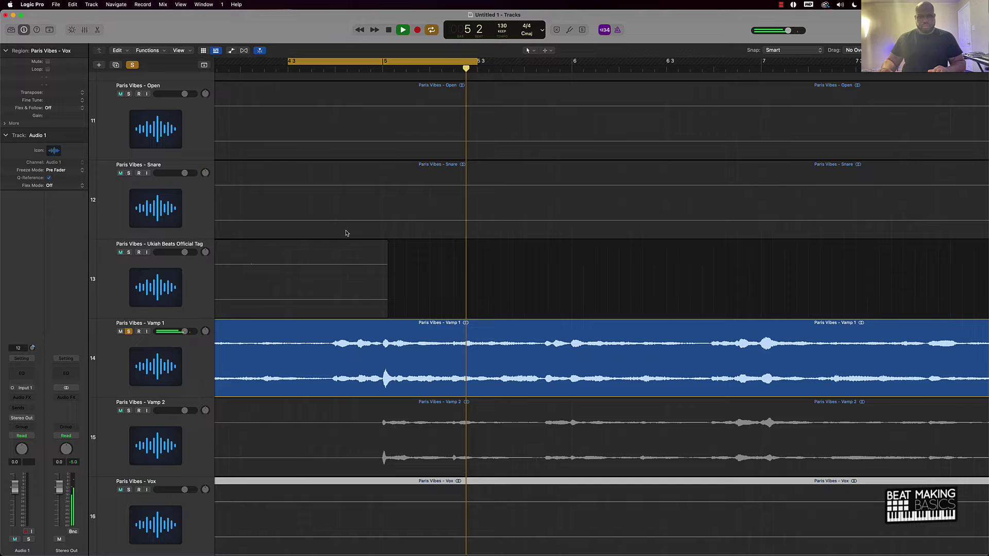
{"action": "key", "text": "space"}
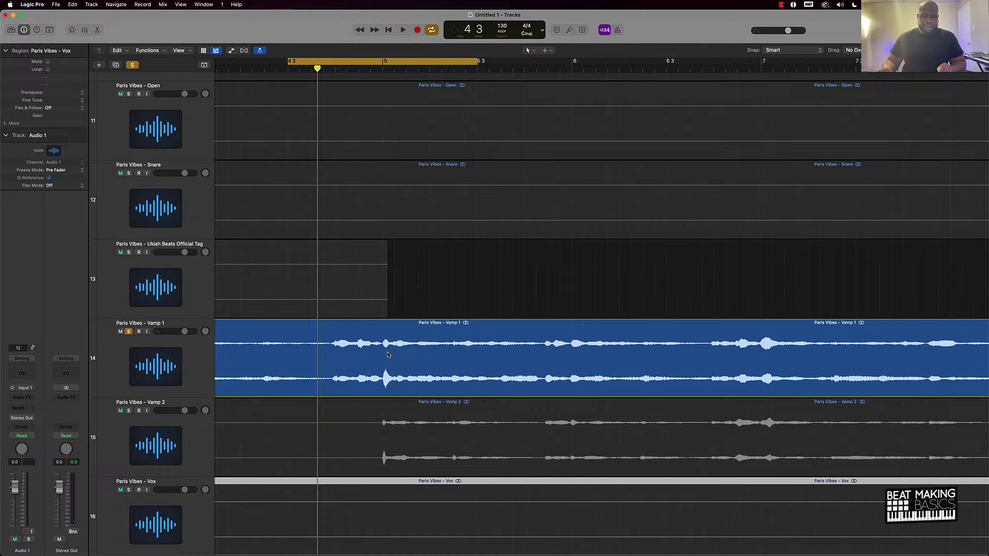
{"action": "key", "text": "super+Right"}
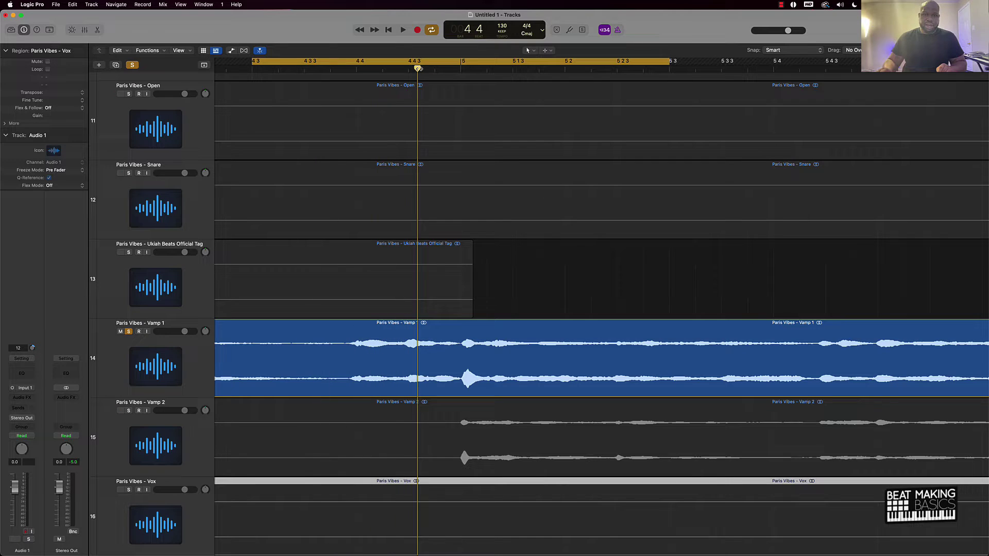
{"action": "key", "text": "space"}
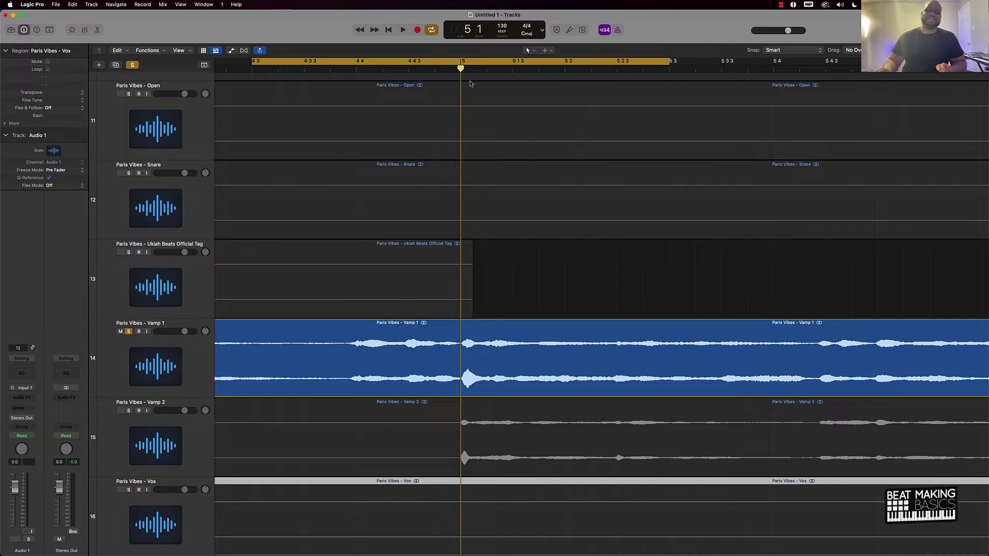
Zoom in on the playhead and select the Fade Tool from the T tool menu
{"action": "scroll", "coordinate": [474, 112], "scroll_direction": "up", "scroll_amount": 10}
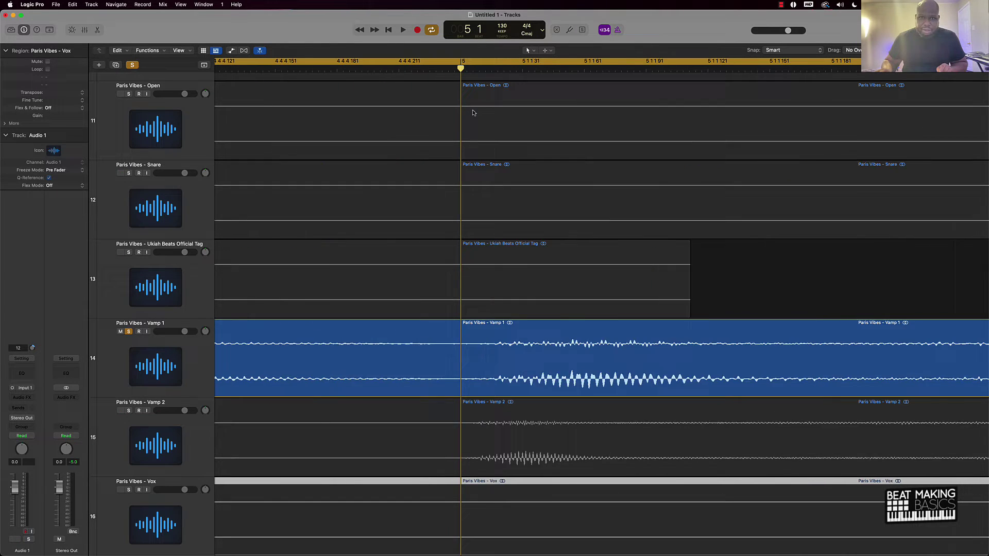
{"action": "scroll", "coordinate": [474, 113], "scroll_direction": "down", "scroll_amount": 3}
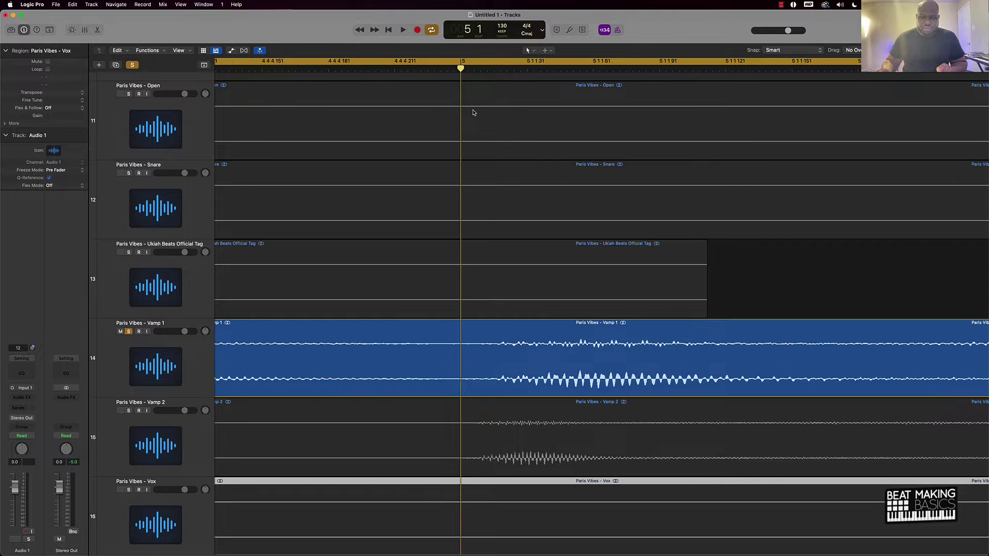
{"action": "scroll", "coordinate": [474, 113], "scroll_direction": "up", "scroll_amount": 3}
{"action": "scroll", "coordinate": [474, 112], "scroll_direction": "down", "scroll_amount": 3}
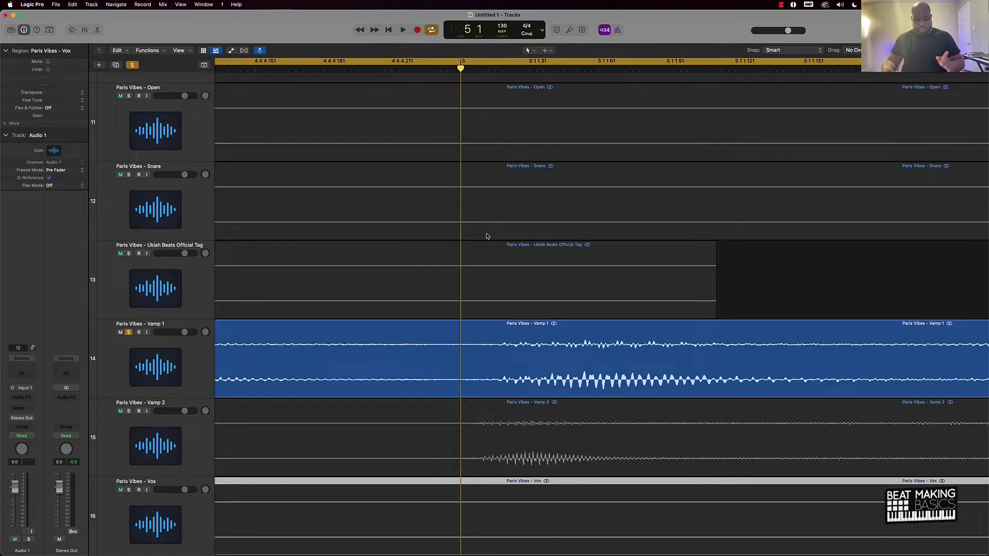
{"action": "key", "text": "t"}
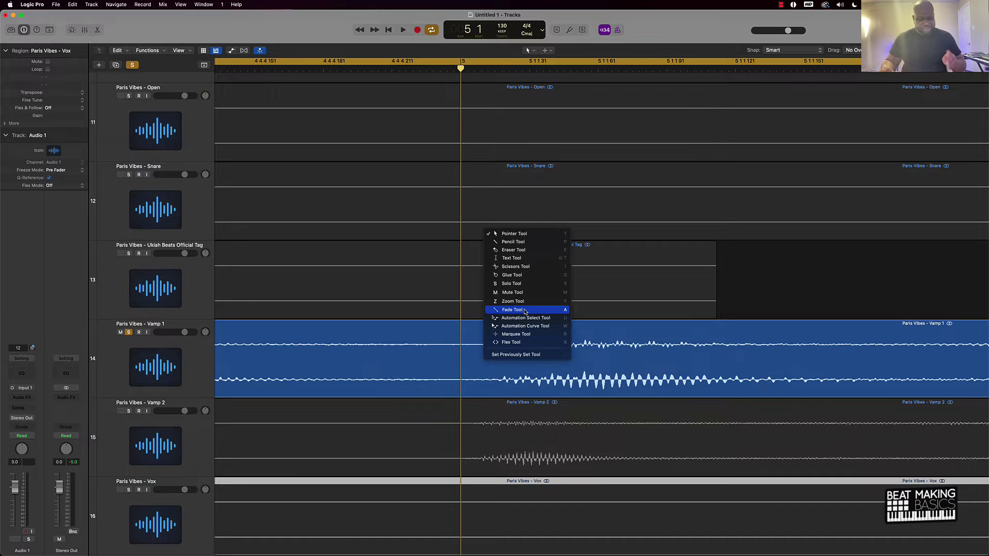
{"action": "left_click", "coordinate": [525, 310]}
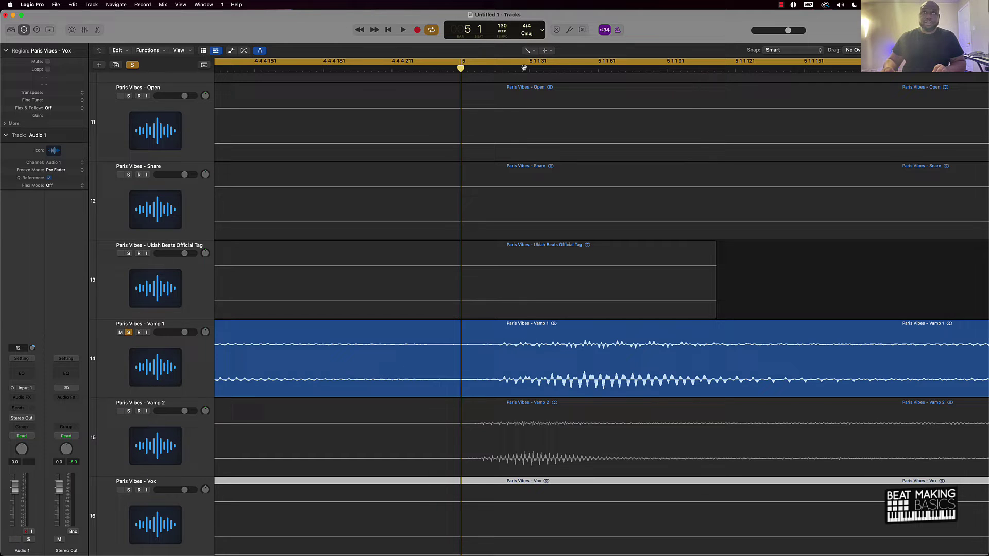
Scrub and replay the loop around bar 5, then zoom in and park the playhead on the pop
{"action": "left_click", "coordinate": [603, 71]}
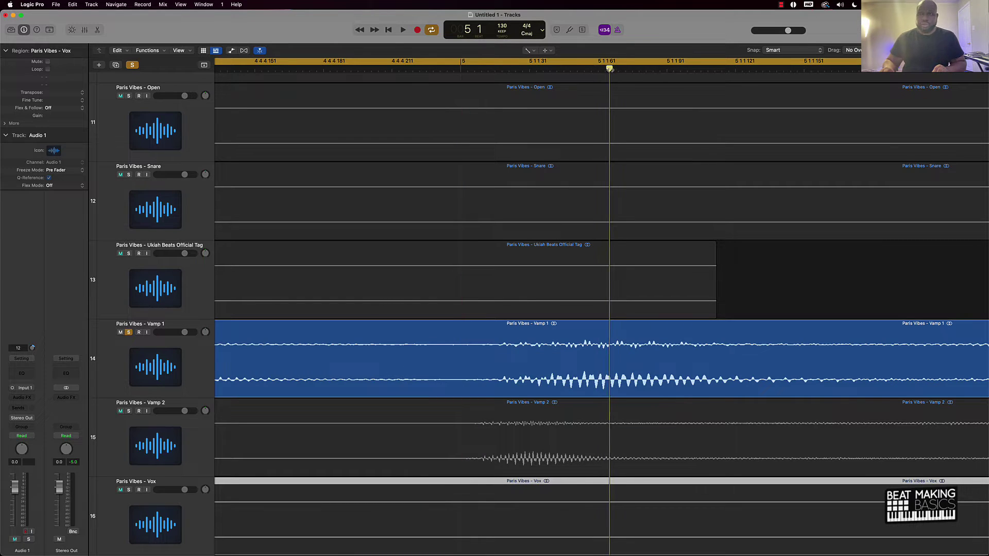
{"action": "left_click_drag", "start_coordinate": [596, 67], "coordinate": [466, 80]}
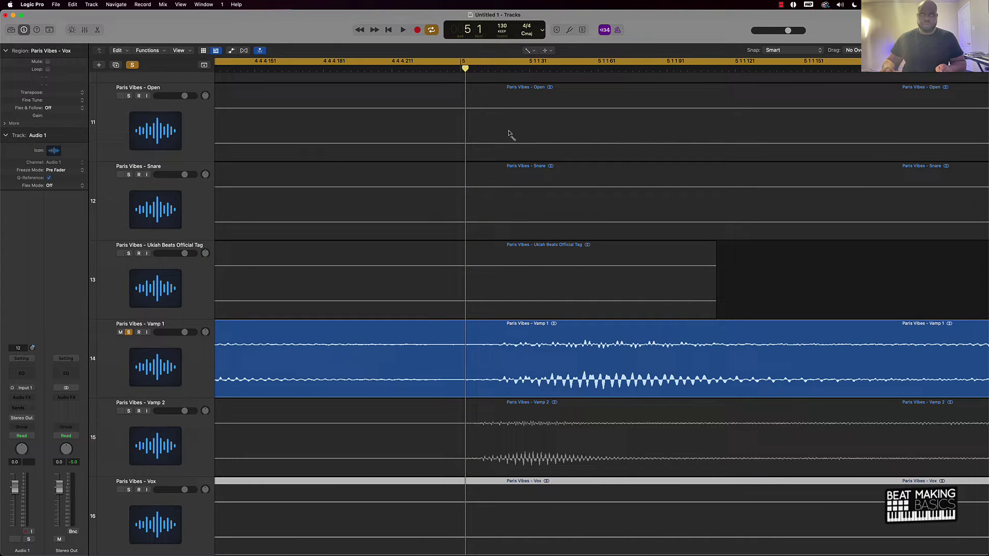
{"action": "key", "text": "super+Left"}
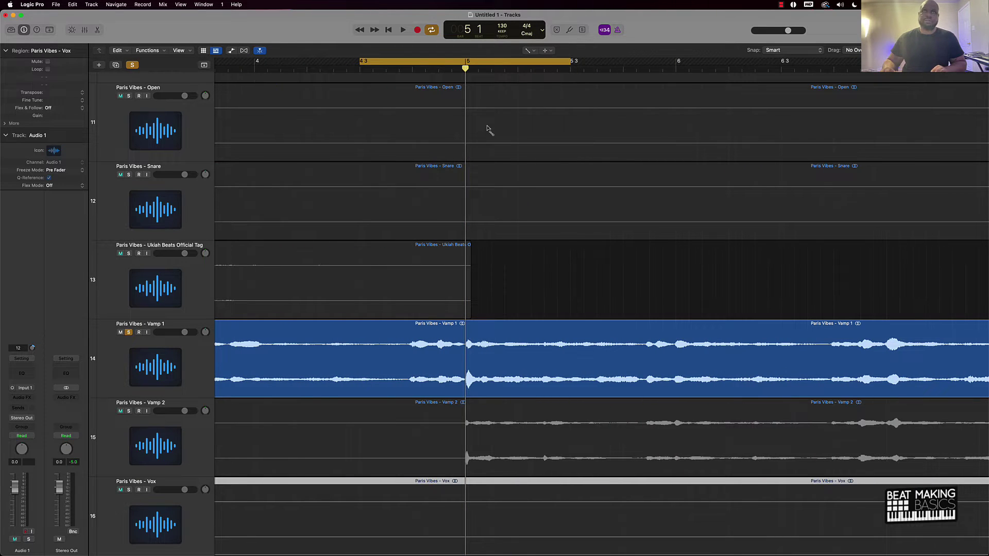
{"action": "key", "text": "space"}
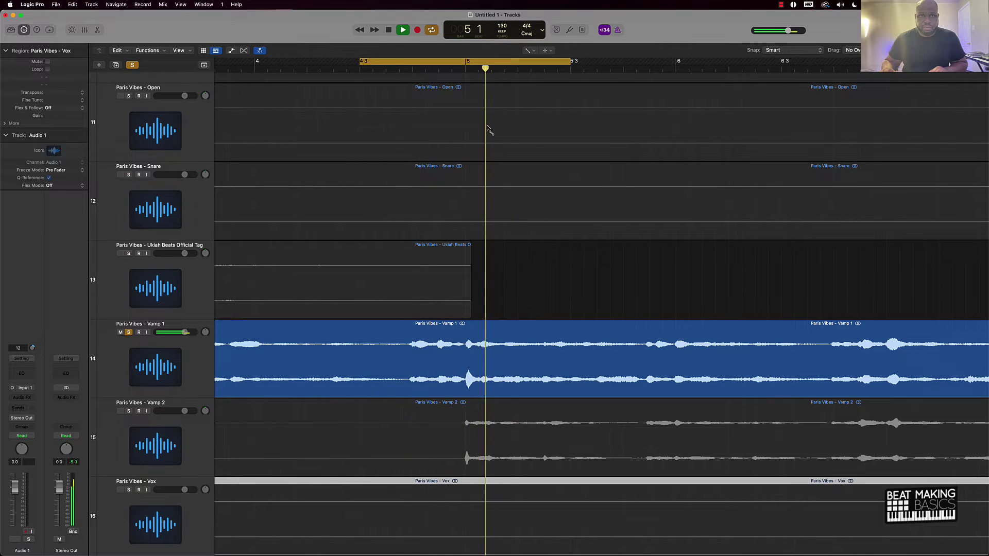
{"action": "key", "text": "space"}
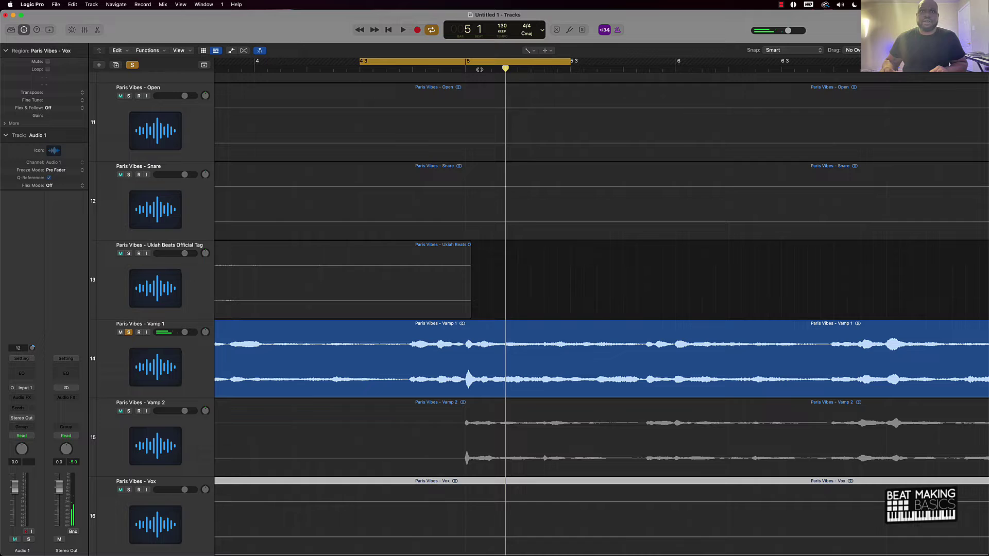
{"action": "left_click_drag", "start_coordinate": [479, 69], "coordinate": [467, 72]}
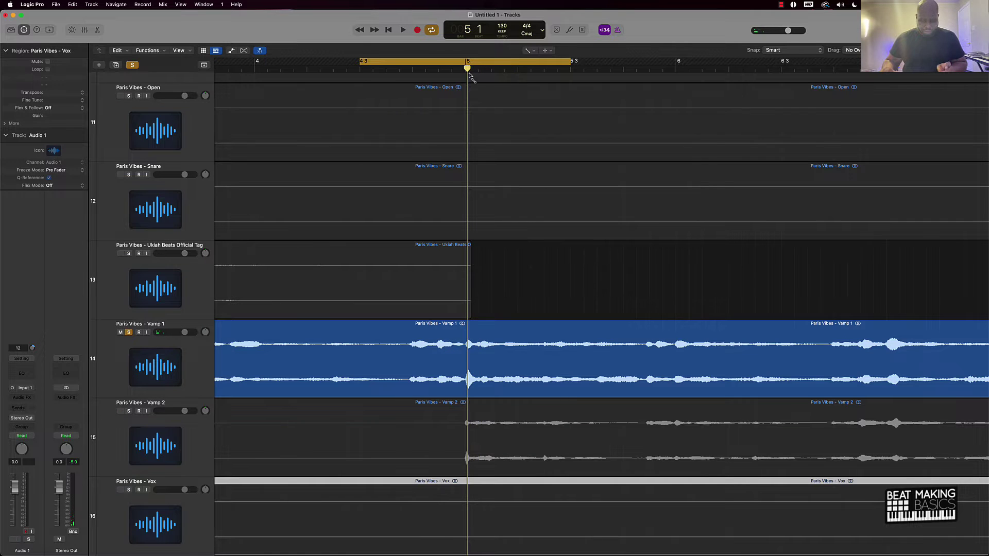
{"action": "key", "text": "super+Right"}
{"action": "key", "text": "super+Right"}
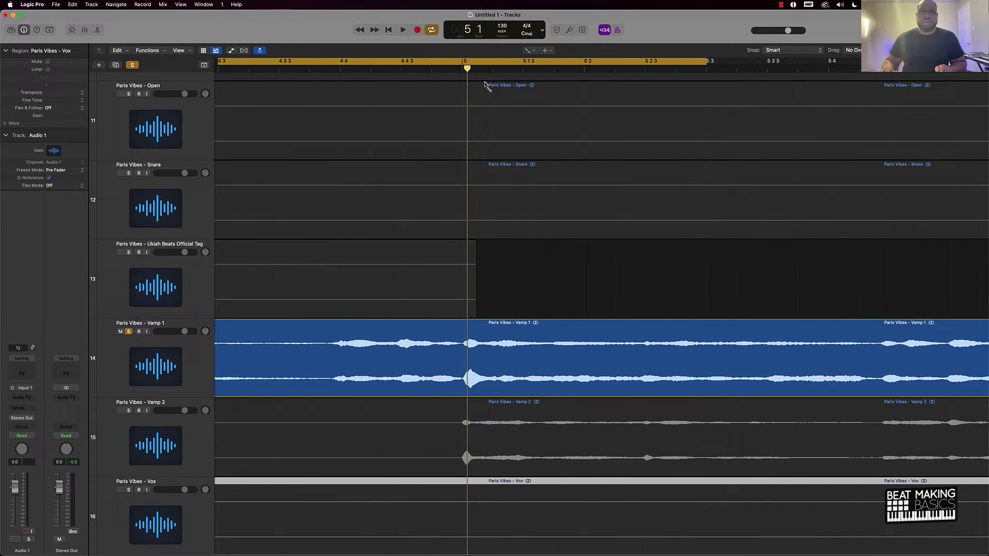
{"action": "key", "text": "super+Right"}
{"action": "left_click_drag", "start_coordinate": [468, 69], "coordinate": [470, 69]}
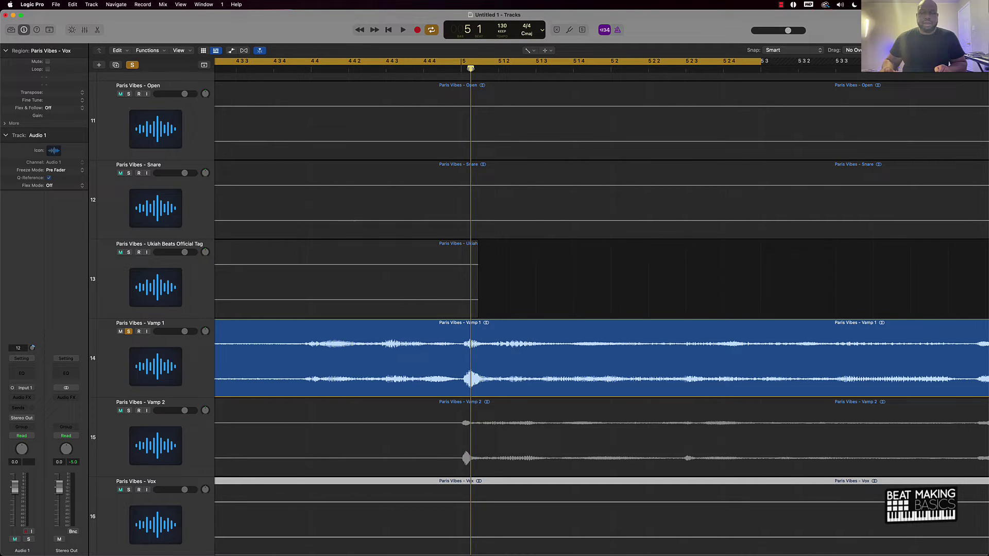
Split Vamp 1 at the playhead with Cmd+T, then draw and shorten a crossfade across the cut
{"action": "left_click", "coordinate": [491, 390]}
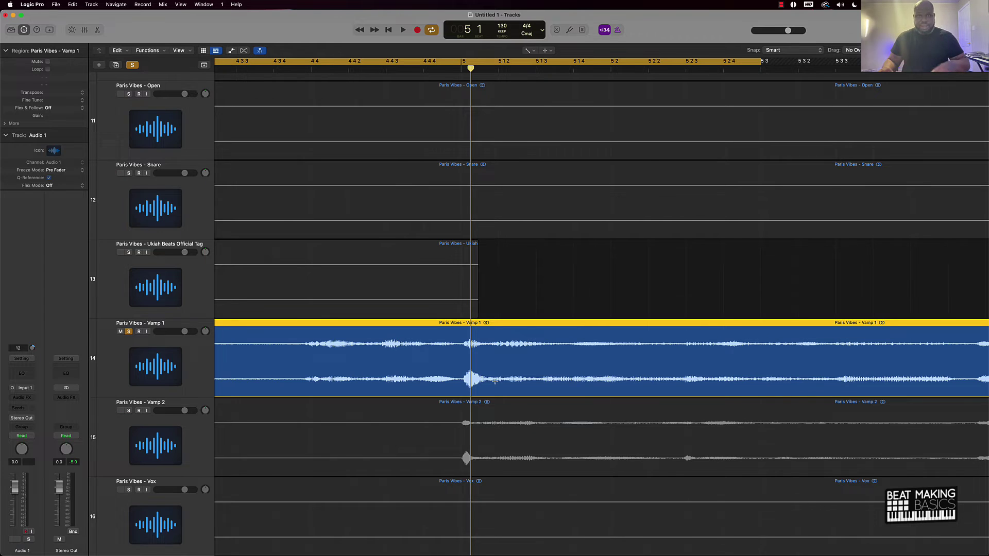
{"action": "key", "text": "super+t"}
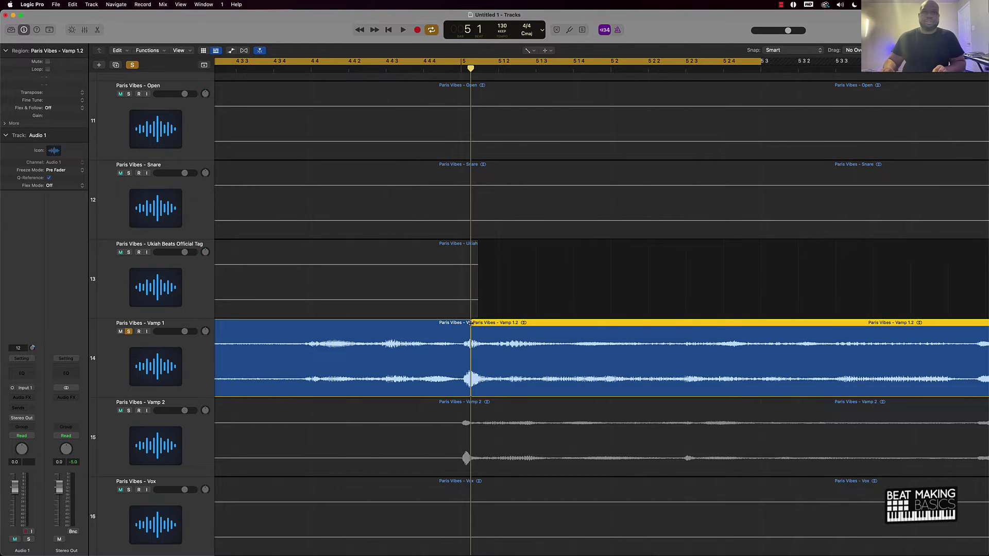
{"action": "left_click_drag", "start_coordinate": [469, 323], "coordinate": [481, 323]}
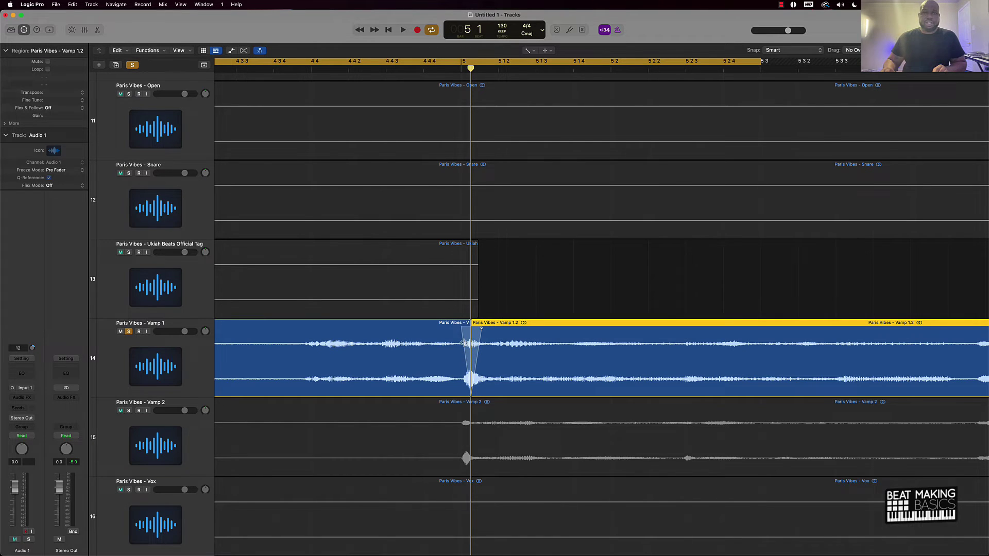
{"action": "left_click", "coordinate": [464, 345]}
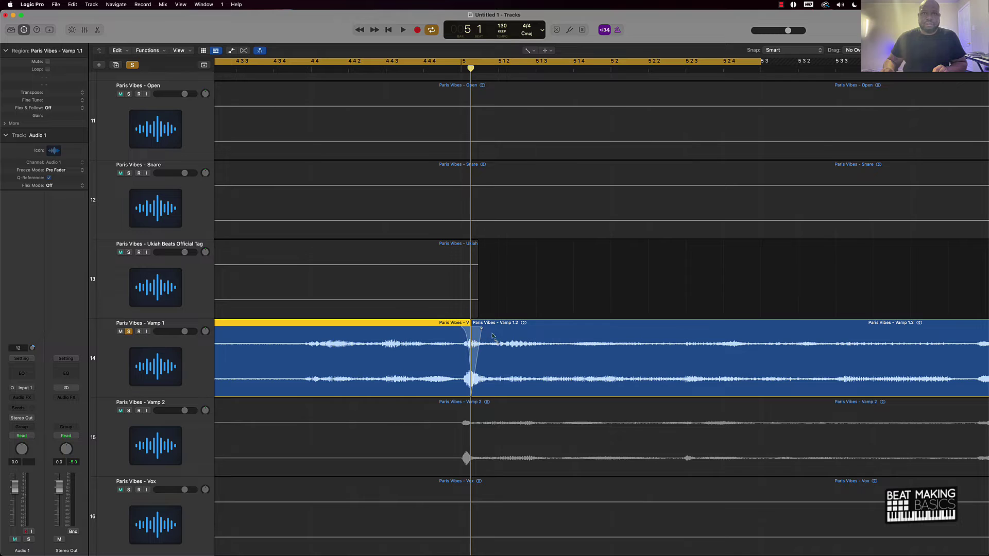
{"action": "left_click_drag", "start_coordinate": [477, 347], "coordinate": [456, 340]}
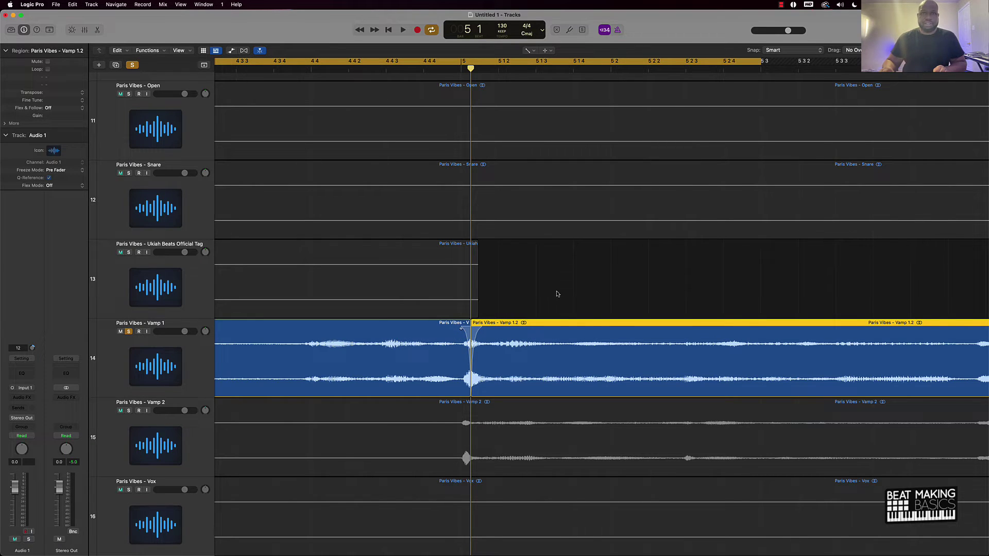
Audition the cut, drag the Vamp 1.1/1.2 crossfade wider to the left, and replay the cycle
{"action": "key", "text": "space"}
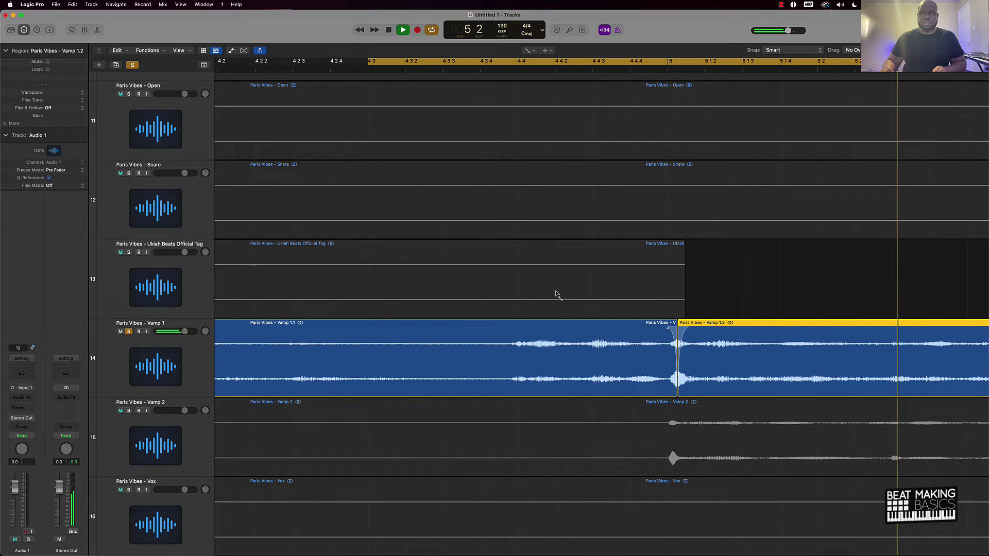
{"action": "key", "text": "space"}
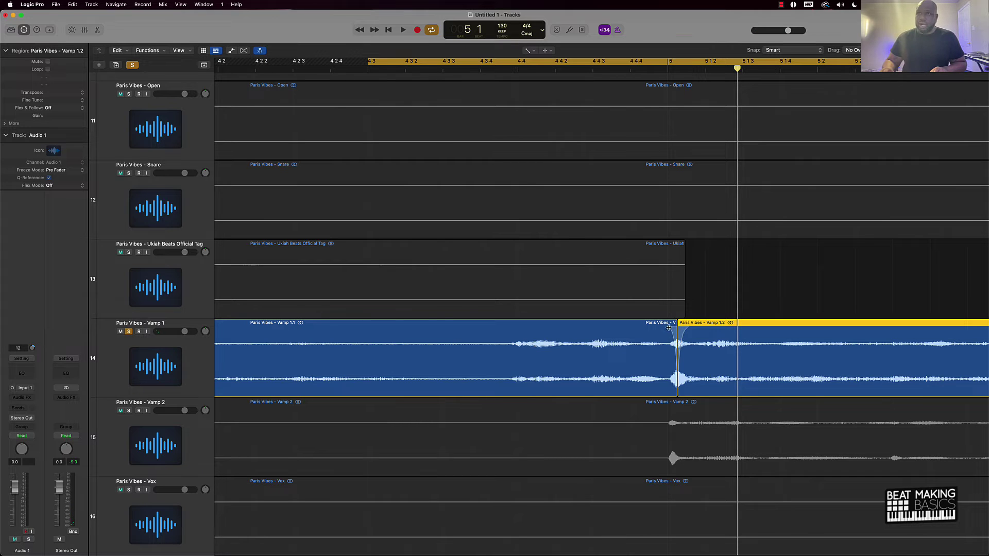
{"action": "left_click", "coordinate": [663, 328]}
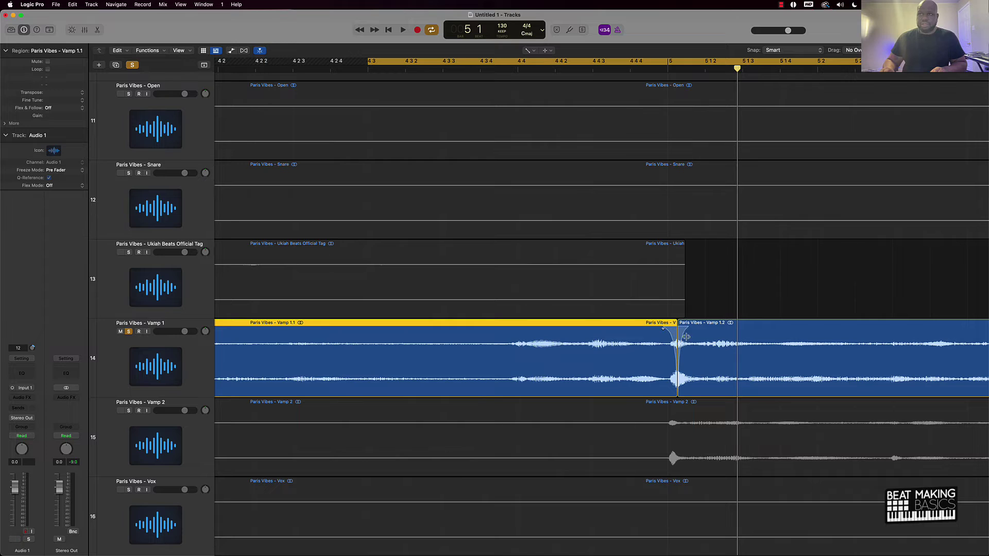
{"action": "left_click_drag", "start_coordinate": [687, 337], "coordinate": [613, 379]}
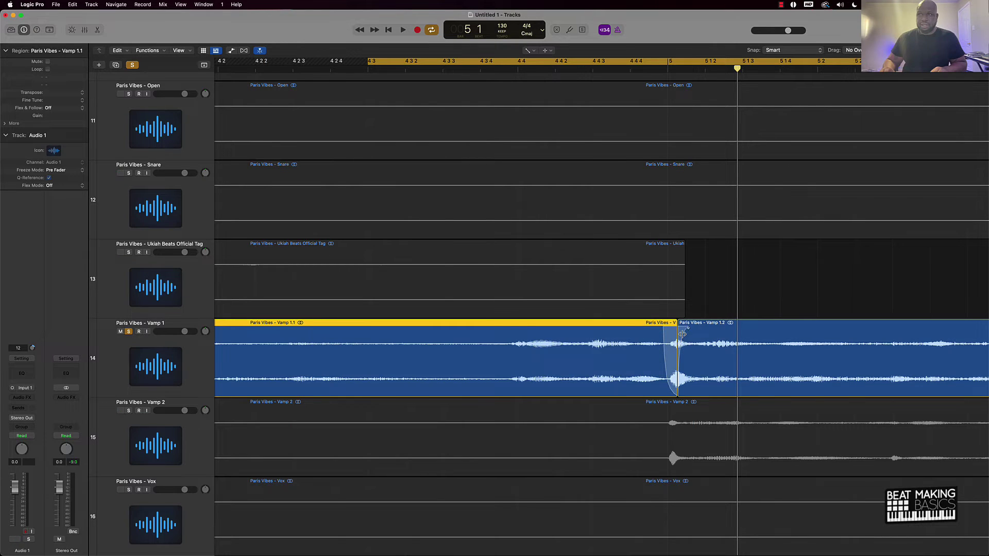
{"action": "left_click", "coordinate": [696, 355]}
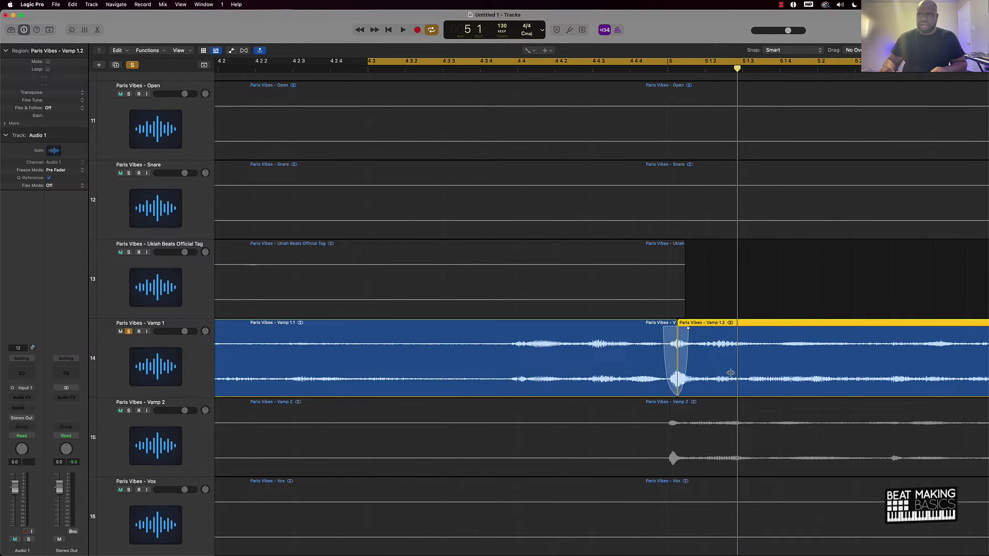
{"action": "key", "text": "space"}
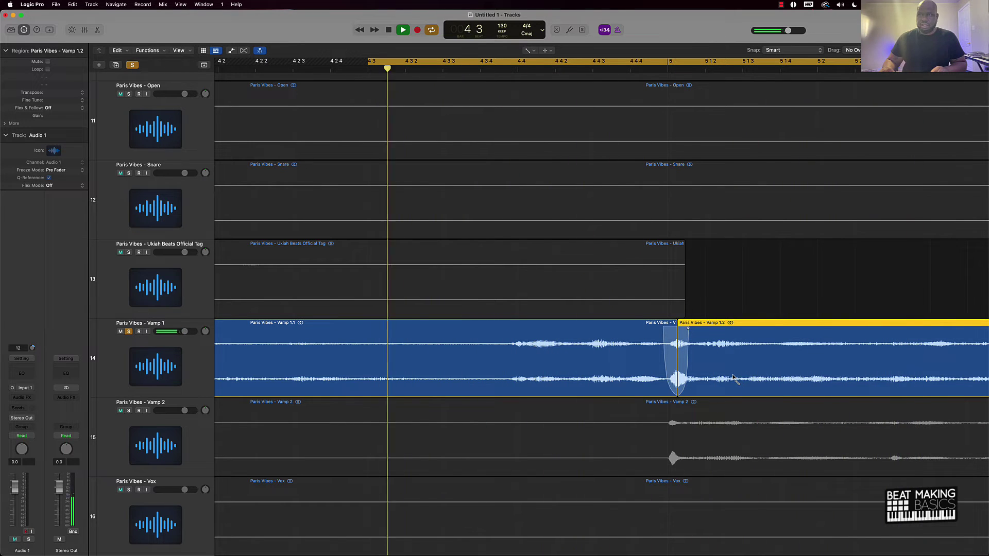
{"action": "key", "text": "space"}
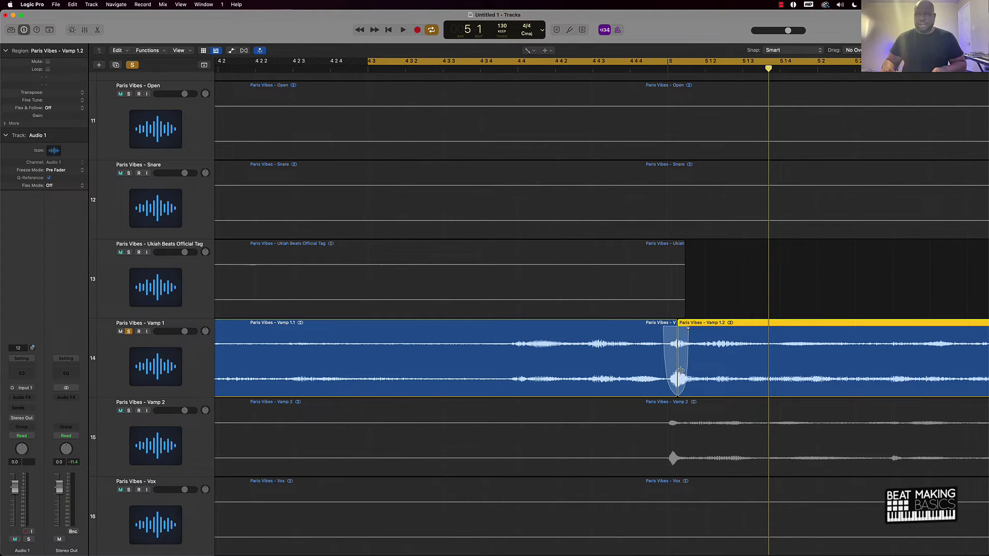
{"action": "key", "text": "space"}
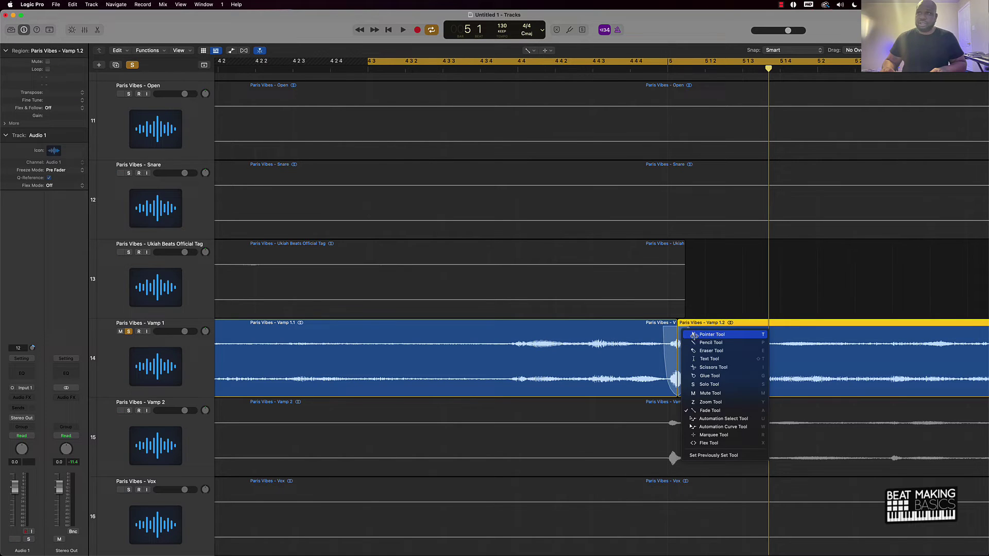
With the Pointer Tool, move the Vamp 1.1/1.2 junction slightly earlier and play it back
{"action": "left_click", "coordinate": [694, 335]}
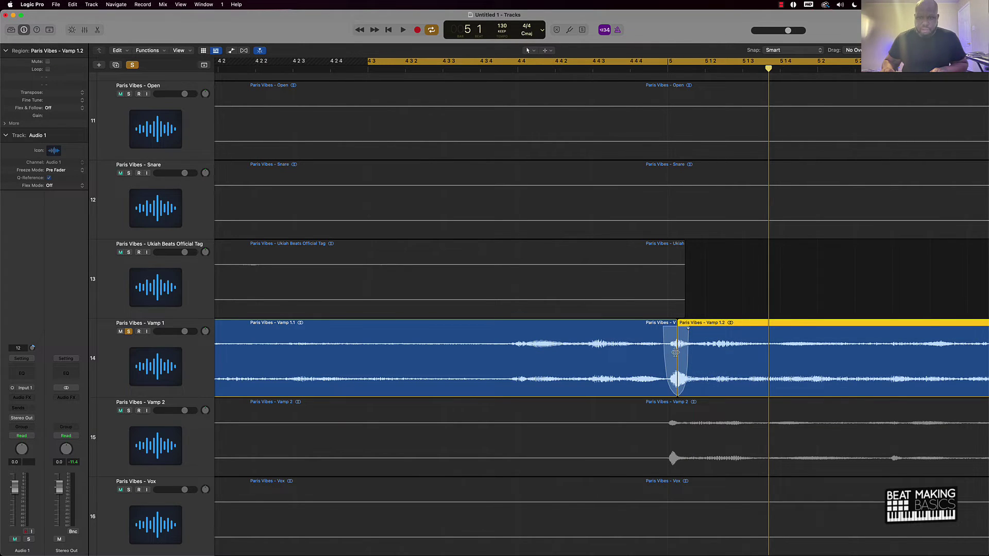
{"action": "left_click_drag", "start_coordinate": [678, 344], "coordinate": [671, 330]}
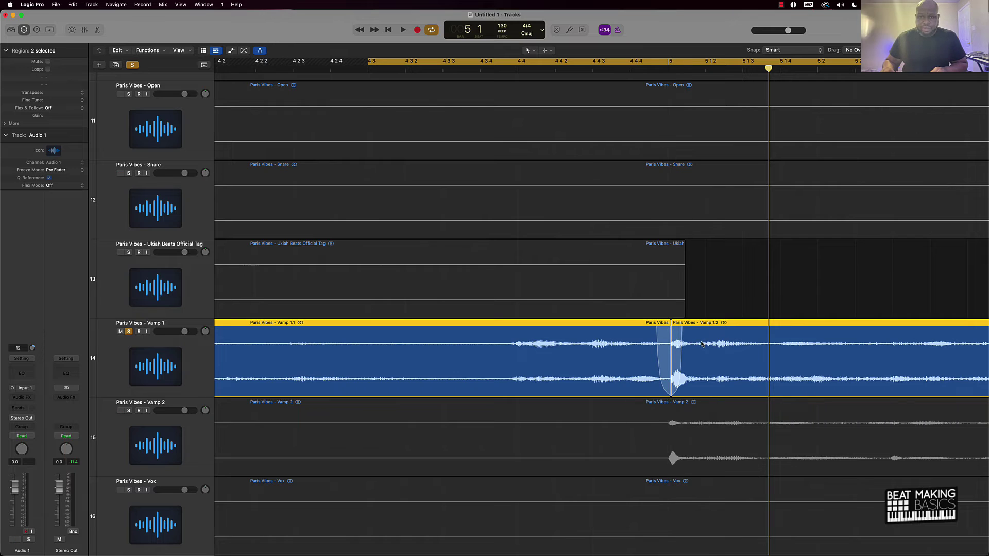
{"action": "key", "text": "space"}
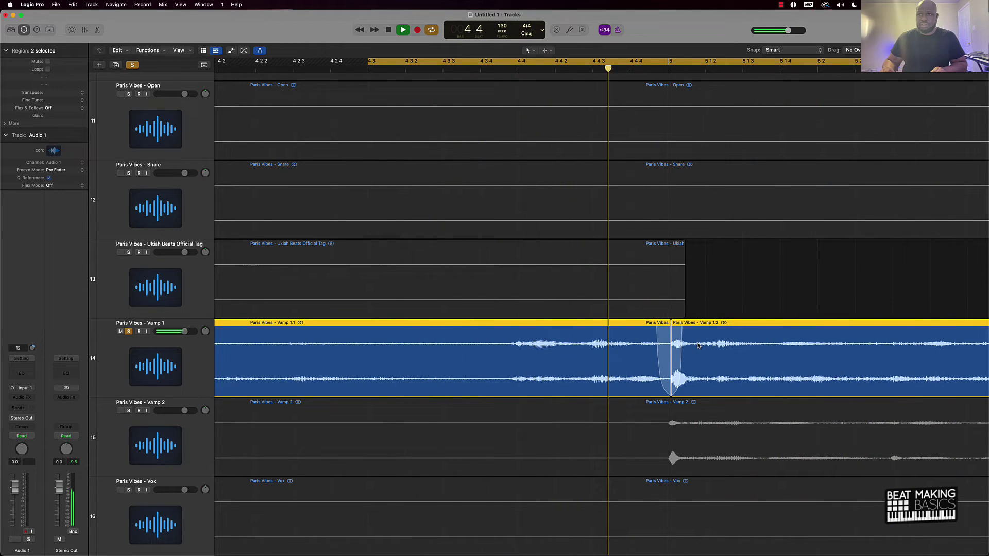
{"action": "key", "text": "space"}
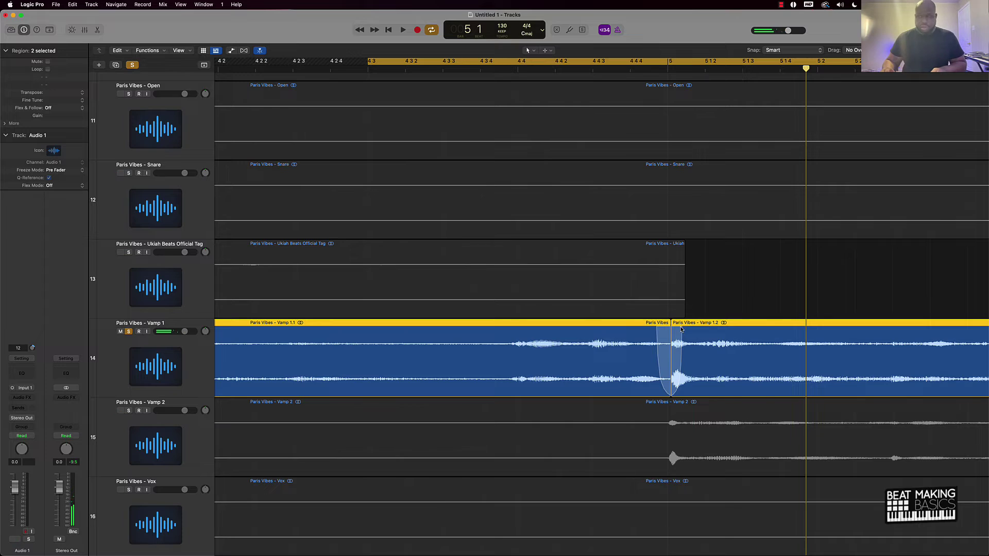
With the Fade Tool, widen the crossfade to the right in two drags while auditioning
{"action": "key", "text": "t"}
{"action": "key", "text": "Down"}
{"action": "key", "text": "Down"}
{"action": "key", "text": "Down"}
{"action": "key", "text": "Down"}
{"action": "key", "text": "Down"}
{"action": "key", "text": "Down"}
{"action": "key", "text": "Down"}
{"action": "key", "text": "Down"}
{"action": "key", "text": "Down"}
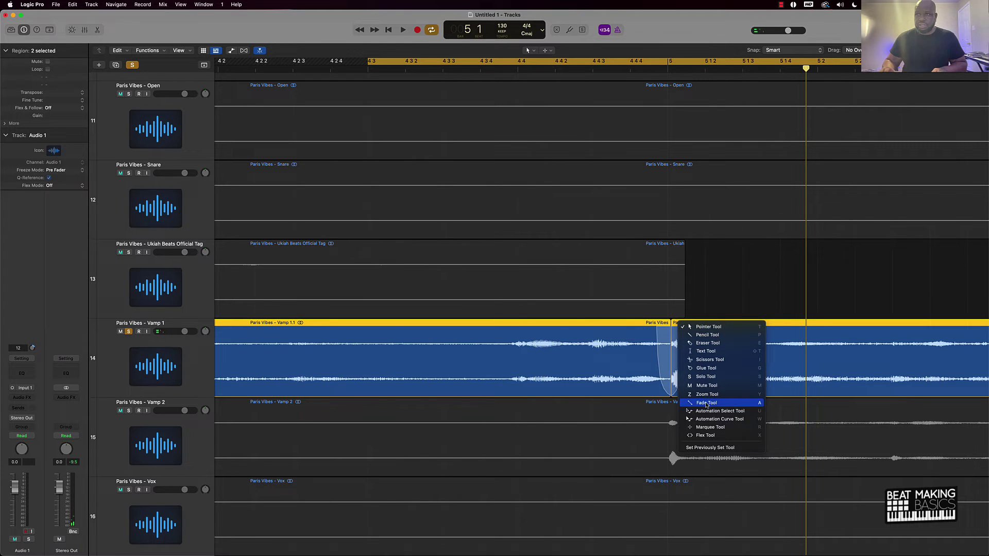
{"action": "key", "text": "Escape"}
{"action": "left_click_drag", "start_coordinate": [682, 326], "coordinate": [690, 326]}
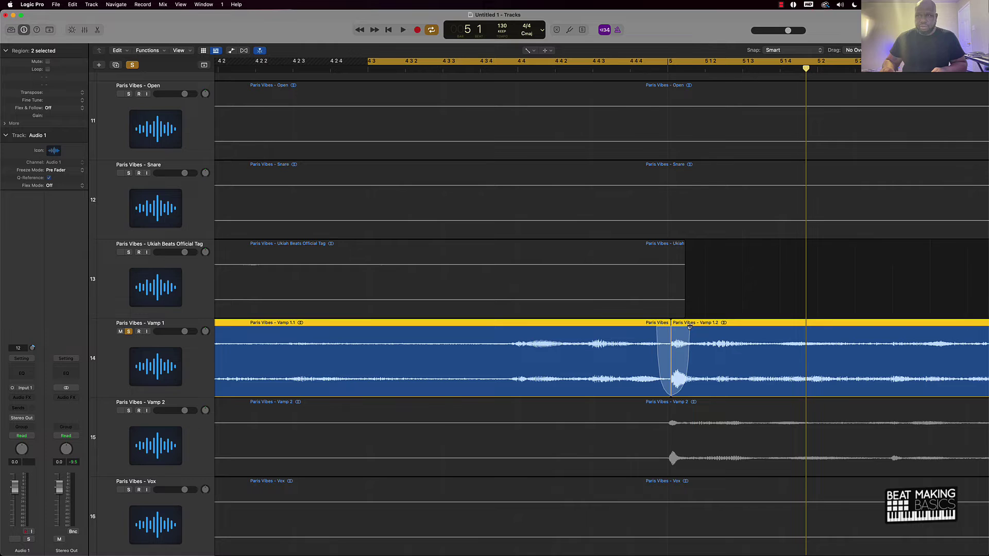
{"action": "key", "text": "space"}
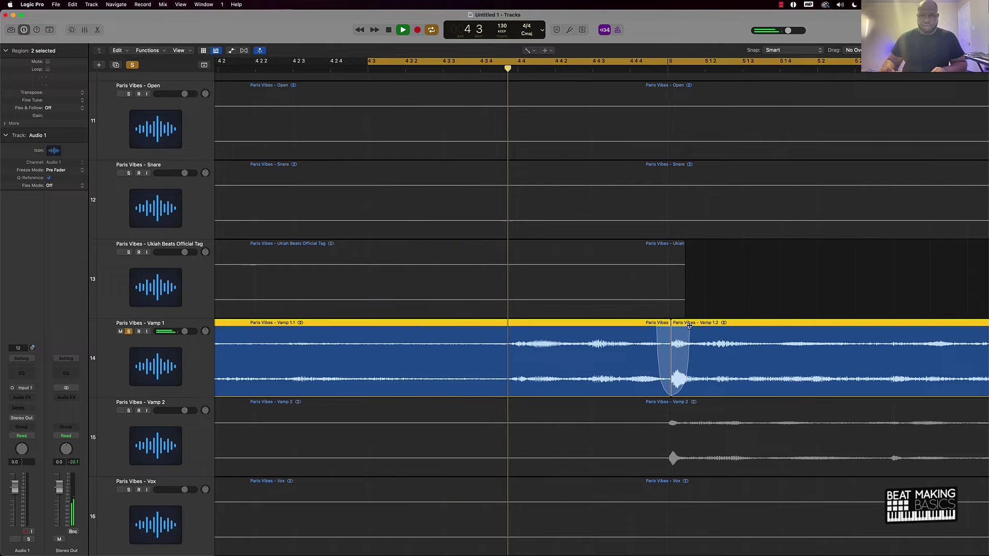
{"action": "left_click_drag", "start_coordinate": [689, 326], "coordinate": [698, 325]}
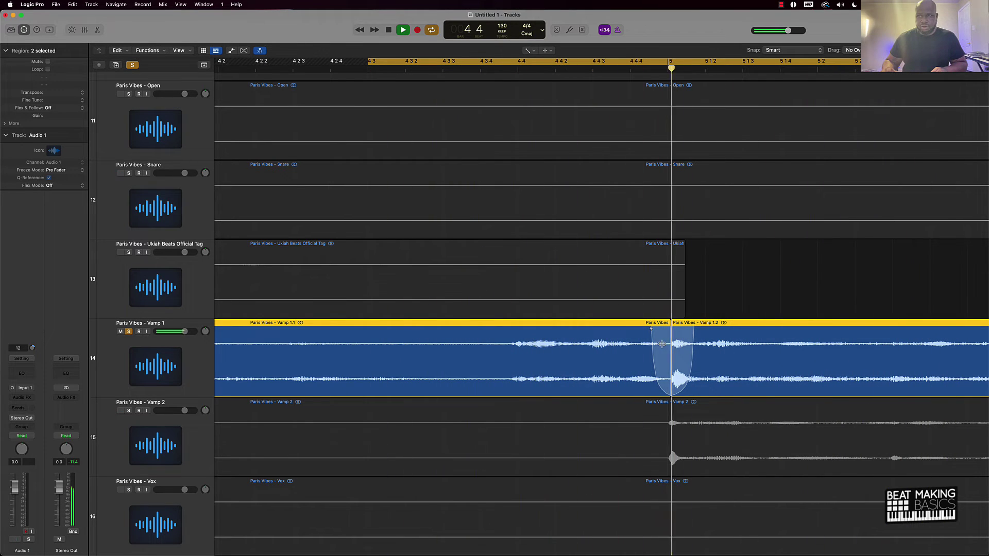
{"action": "key", "text": "space"}
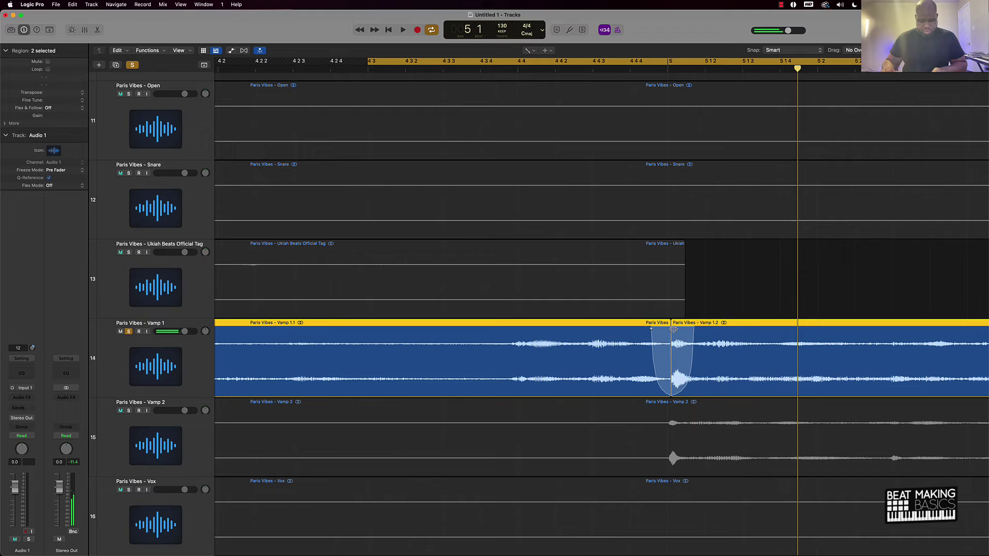
With the Pointer Tool, nudge the cut earlier, then slightly later, auditioning each change
{"action": "key", "text": "t"}
{"action": "key", "text": "t"}
{"action": "key", "text": "t"}
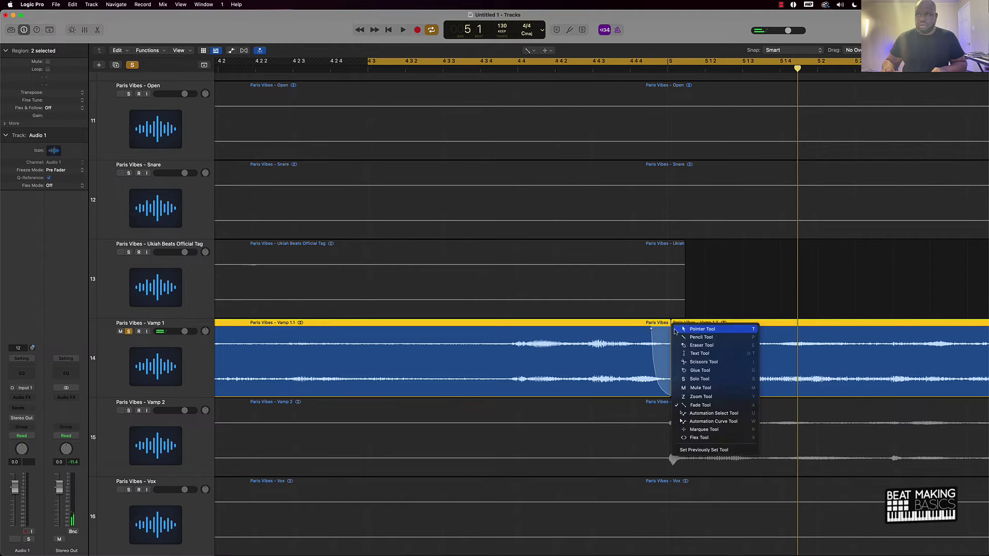
{"action": "key", "text": "t"}
{"action": "left_click_drag", "start_coordinate": [672, 325], "coordinate": [666, 328]}
{"action": "key", "text": "space"}
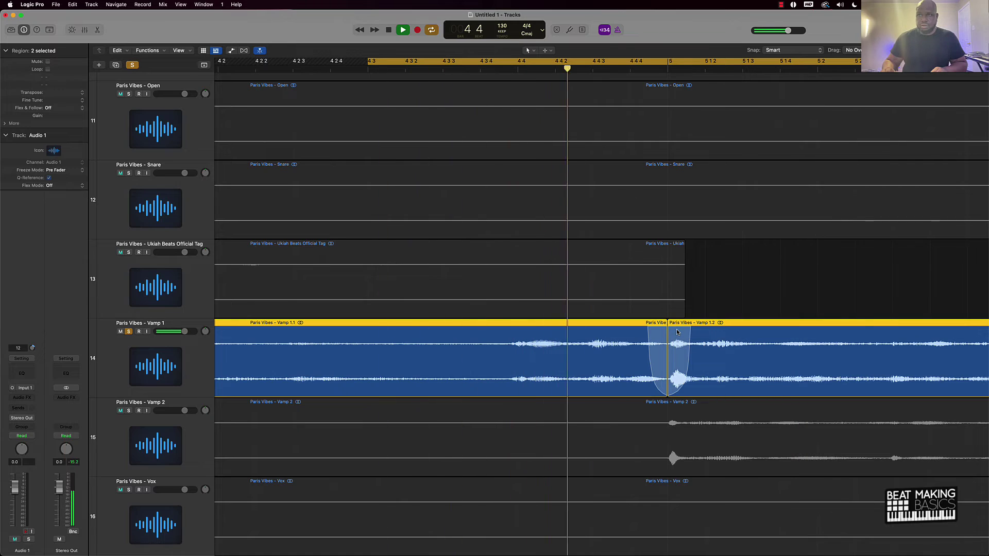
{"action": "key", "text": "space"}
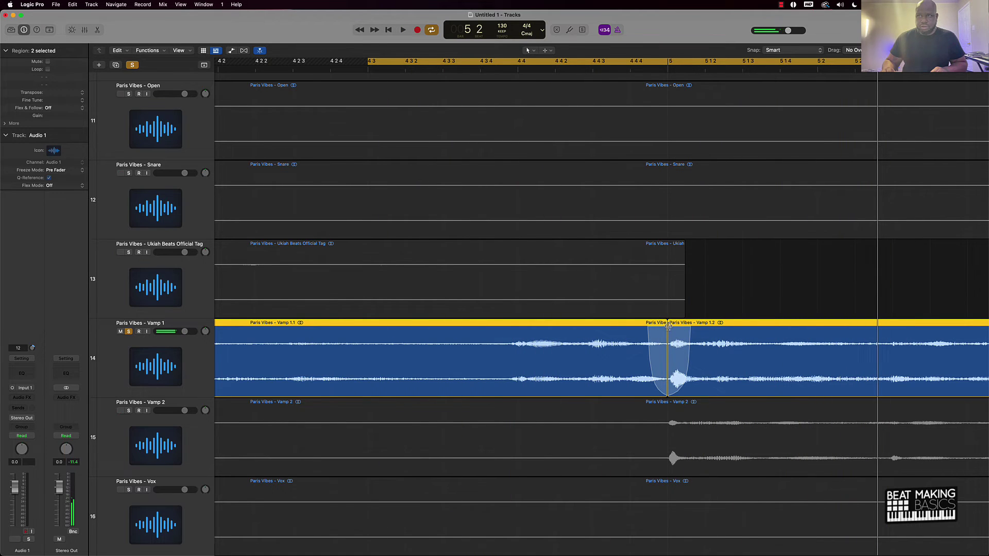
{"action": "left_click_drag", "start_coordinate": [668, 325], "coordinate": [671, 328]}
{"action": "key", "text": "space"}
{"action": "key", "text": "space"}
{"action": "key", "text": "space"}
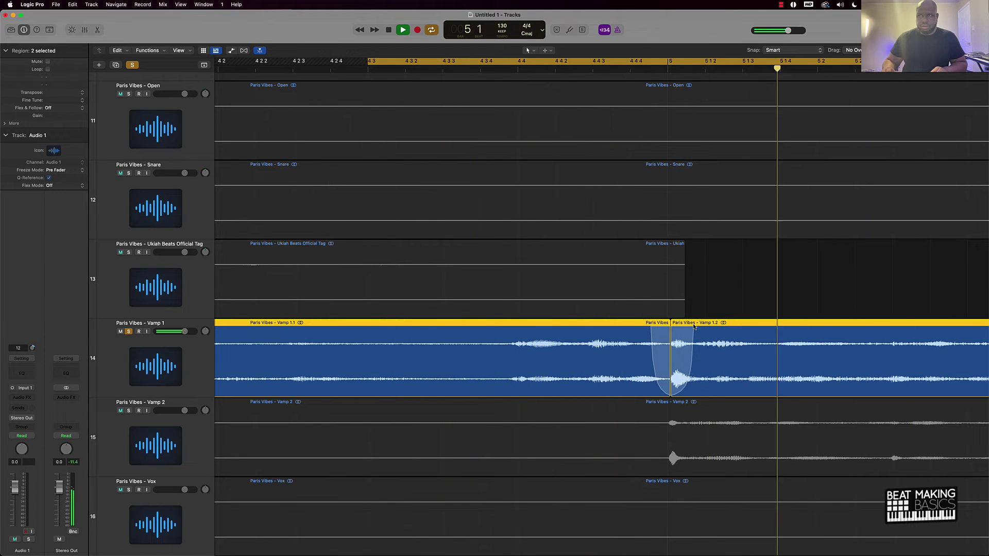
{"action": "key", "text": "space"}
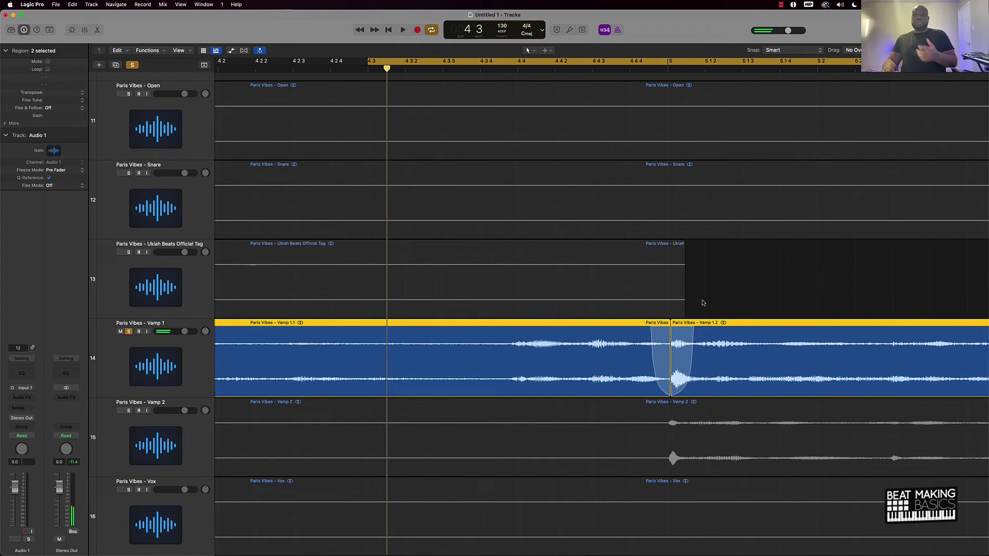
{"action": "left_click", "coordinate": [695, 303], "text": "ctrl+alt"}
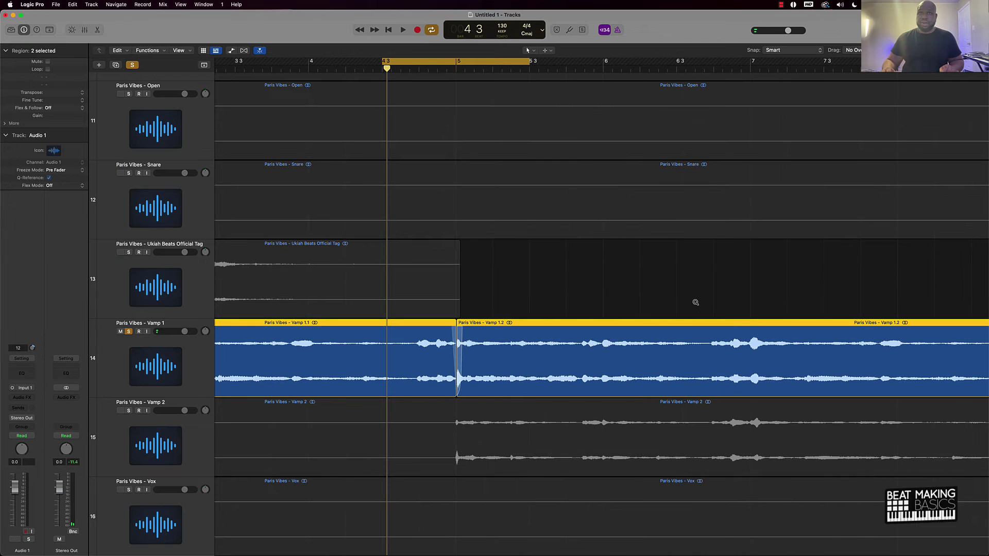
{"action": "left_click", "coordinate": [695, 302], "text": "ctrl+alt"}
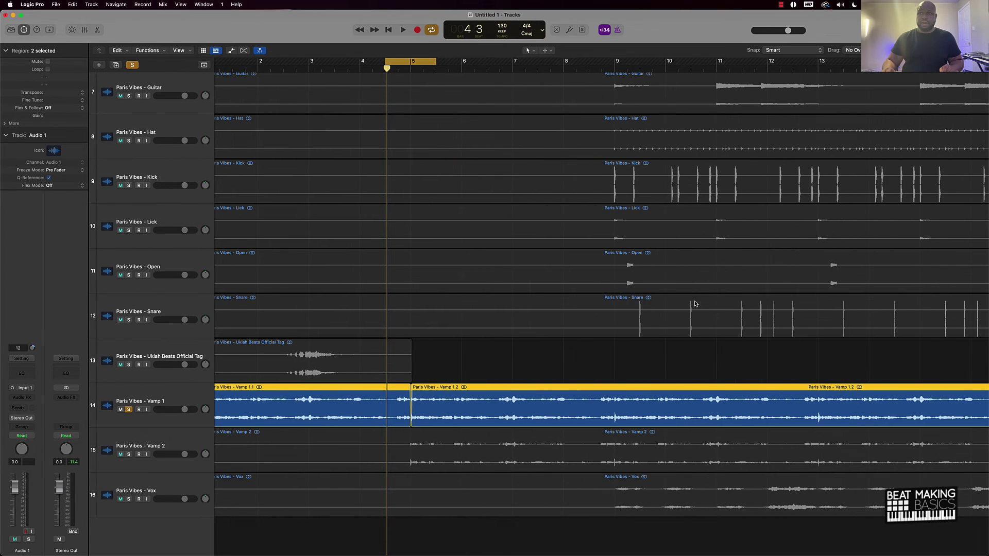
{"action": "left_click", "coordinate": [405, 63]}
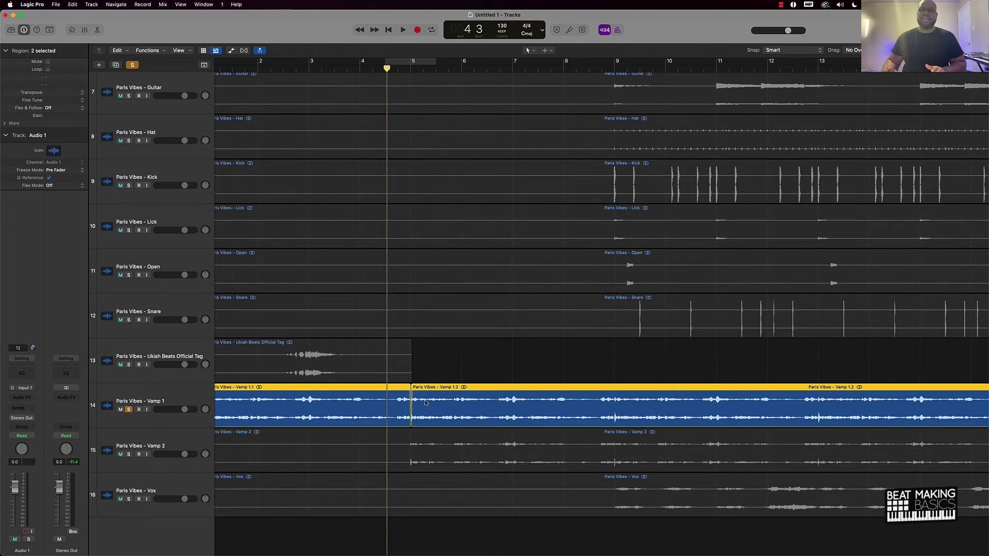
{"action": "left_click", "coordinate": [601, 69]}
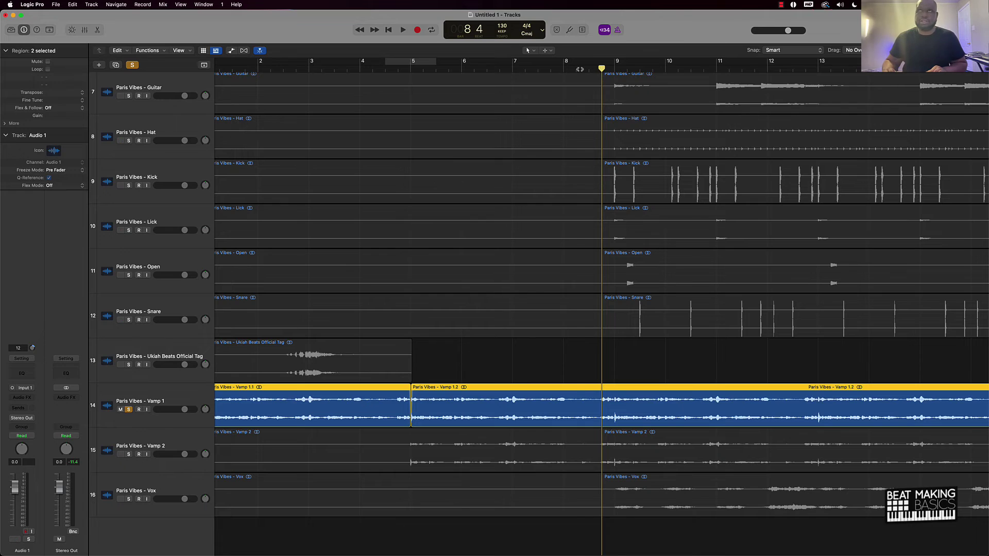
{"action": "left_click", "coordinate": [575, 68]}
{"action": "left_click", "coordinate": [564, 68]}
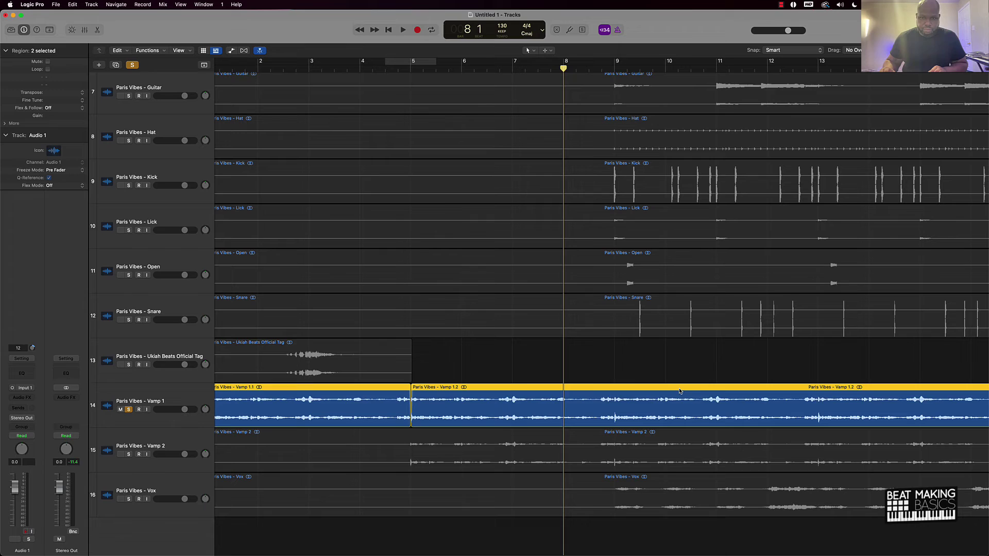
{"action": "key", "text": "space"}
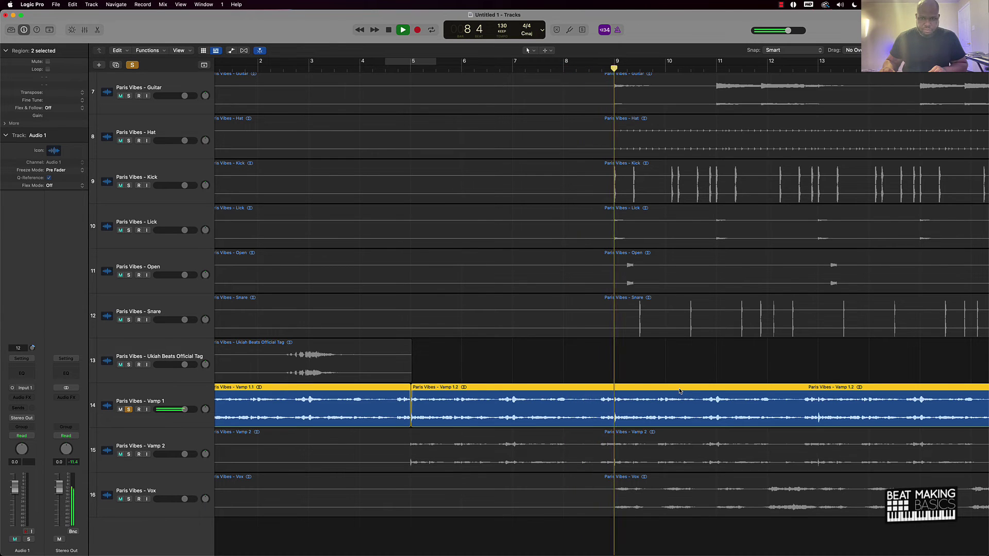
{"action": "key", "text": "space"}
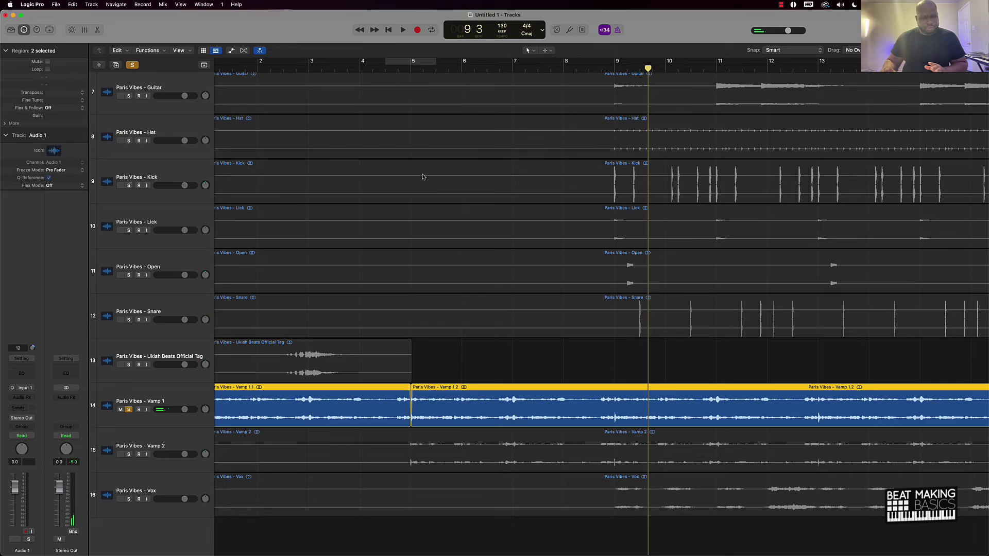
{"action": "left_click", "coordinate": [360, 68]}
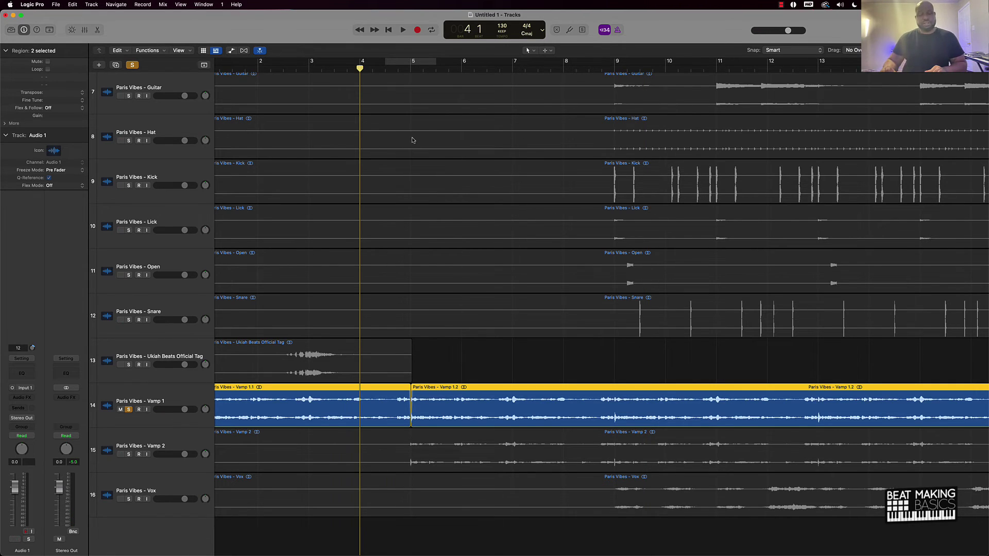
{"action": "key", "text": "space"}
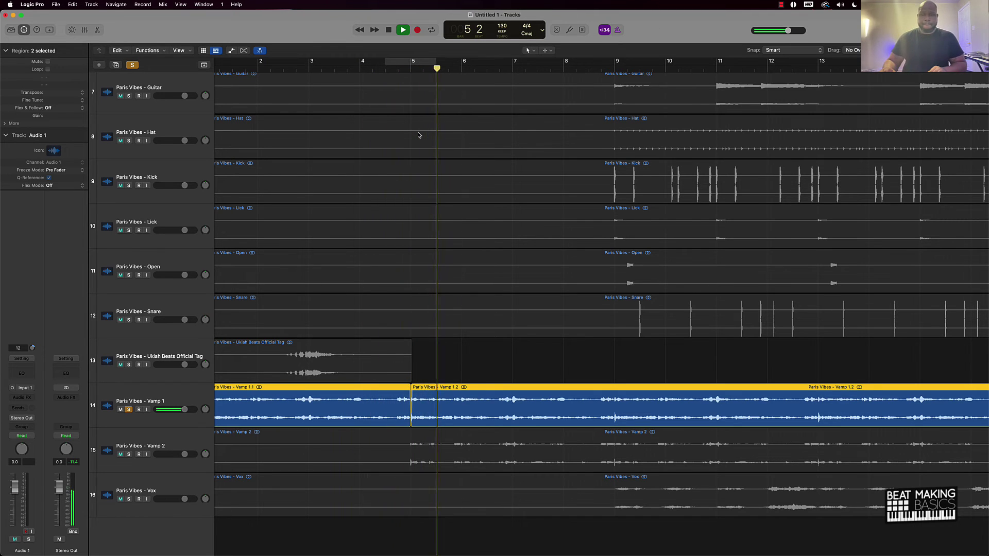
{"action": "key", "text": "space"}
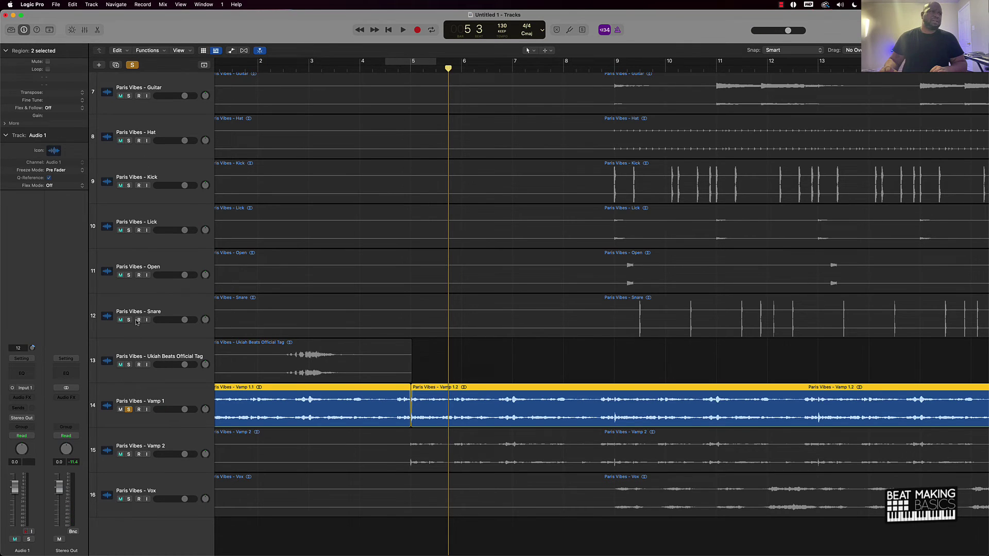
Solo the Snare, Open, Lick, Kick and 808 tracks alongside Vamp 1
{"action": "left_click_drag", "start_coordinate": [130, 323], "coordinate": [130, 191]}
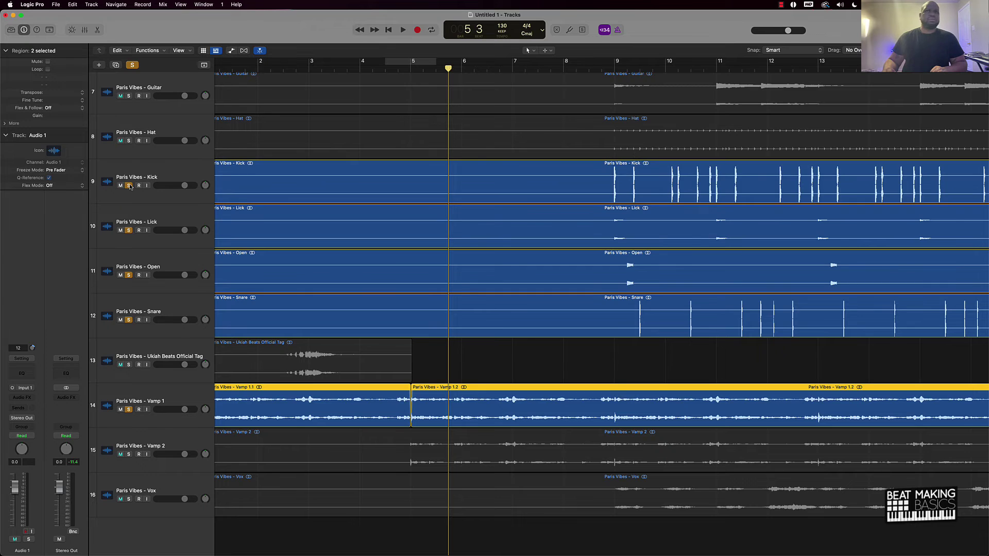
{"action": "key", "text": "space"}
{"action": "scroll", "coordinate": [340, 158], "scroll_direction": "up", "scroll_amount": 10}
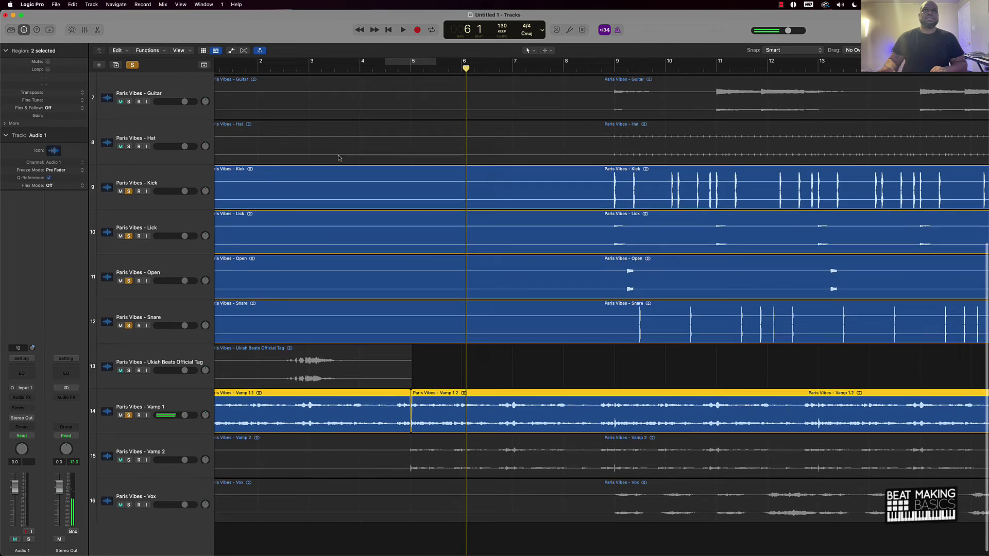
{"action": "scroll", "coordinate": [340, 158], "scroll_direction": "down", "scroll_amount": 1}
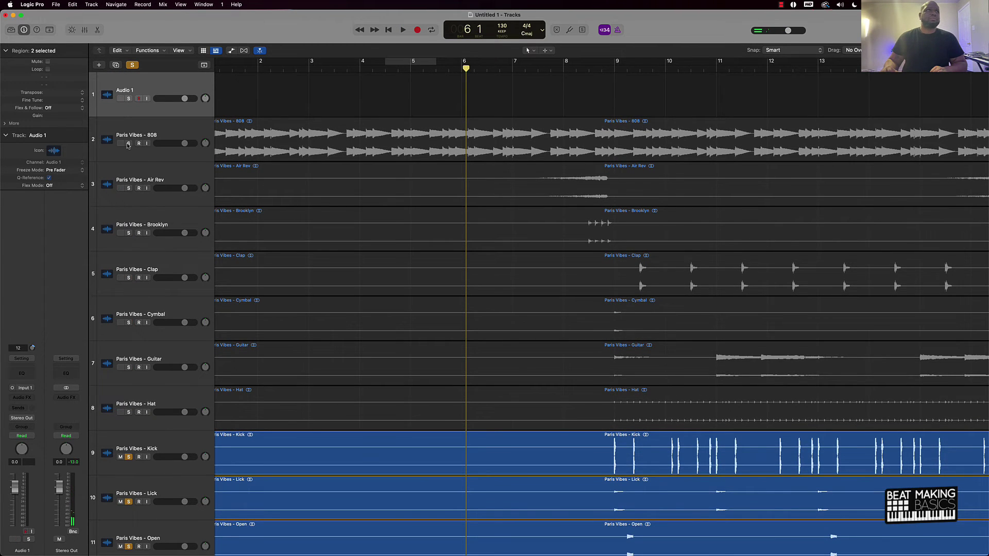
{"action": "left_click", "coordinate": [338, 145], "text": "shift"}
Play the beat twice from about bar 3.5 across the bar 5 cut, stopping at bar 6
{"action": "left_click", "coordinate": [335, 66]}
{"action": "key", "text": "space"}
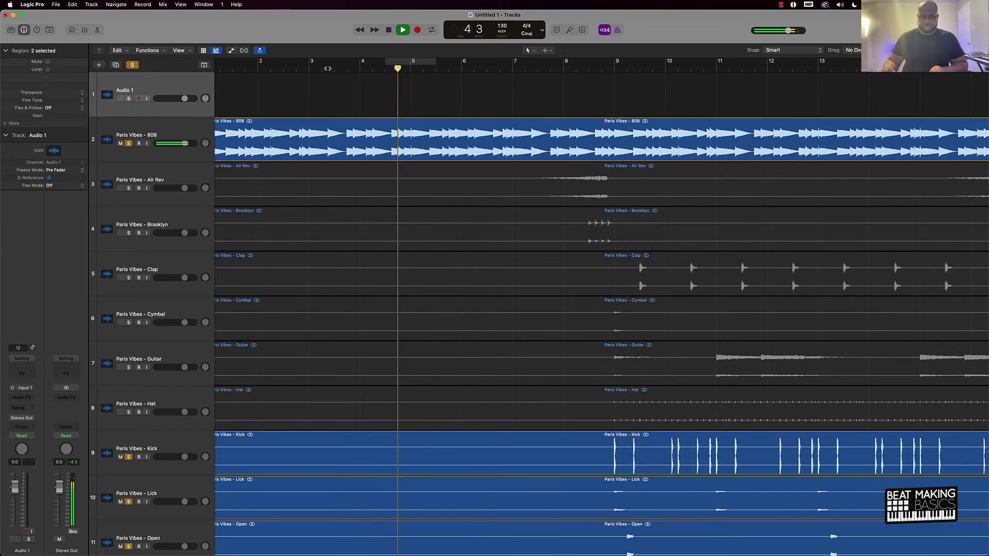
{"action": "key", "text": "space"}
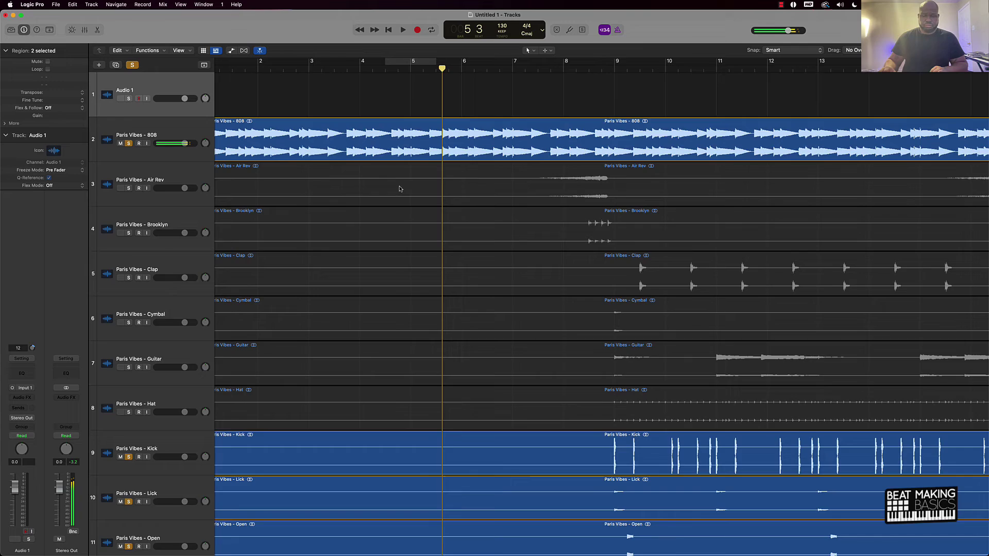
{"action": "scroll", "coordinate": [400, 187], "scroll_direction": "down", "scroll_amount": 8}
{"action": "scroll", "coordinate": [400, 187], "scroll_direction": "down", "scroll_amount": 2}
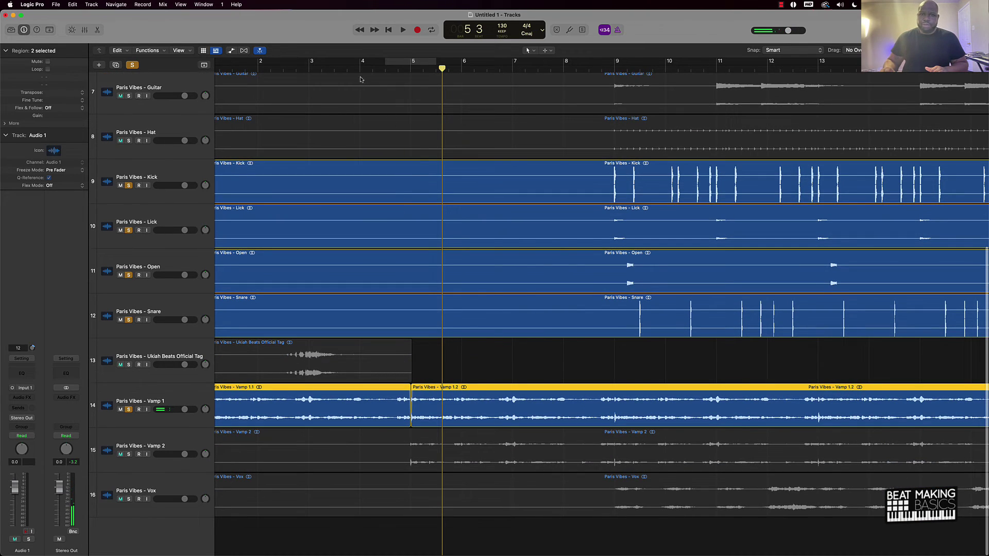
{"action": "left_click", "coordinate": [337, 68]}
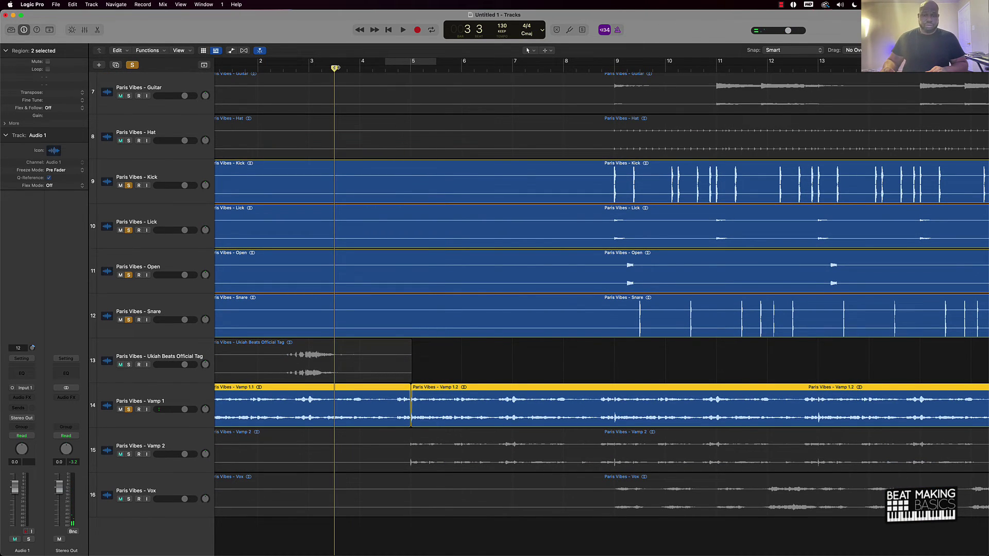
{"action": "key", "text": "space"}
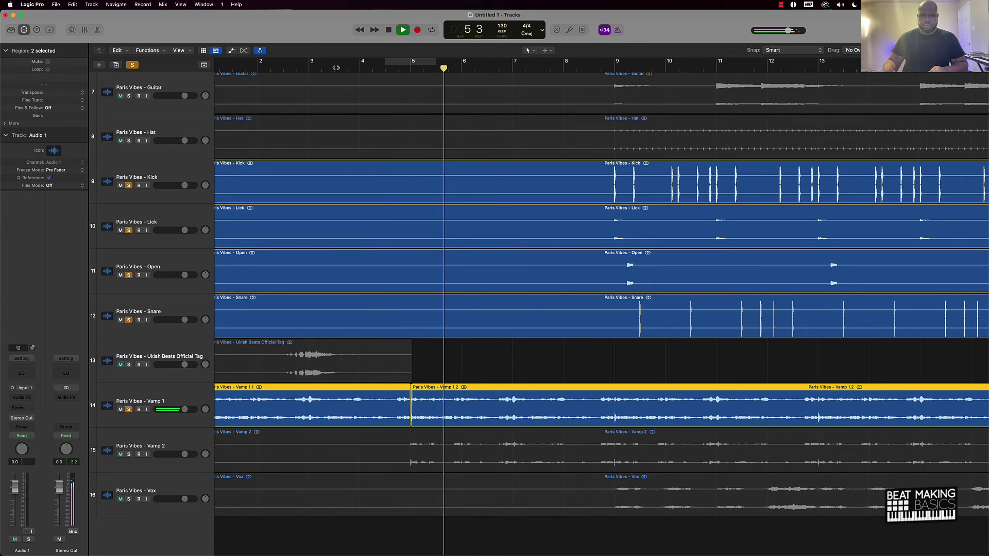
{"action": "key", "text": "space"}
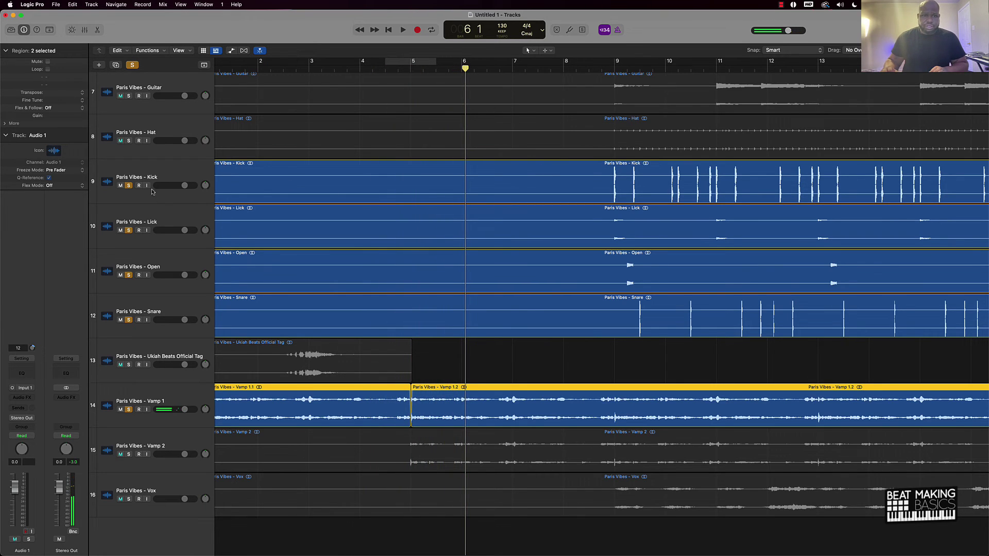
Turn off solo on Kick, Lick, Open and Snare, then play Vamp 1 from about bar 7.7 past bar 9
{"action": "left_click_drag", "start_coordinate": [129, 187], "coordinate": [128, 300]}
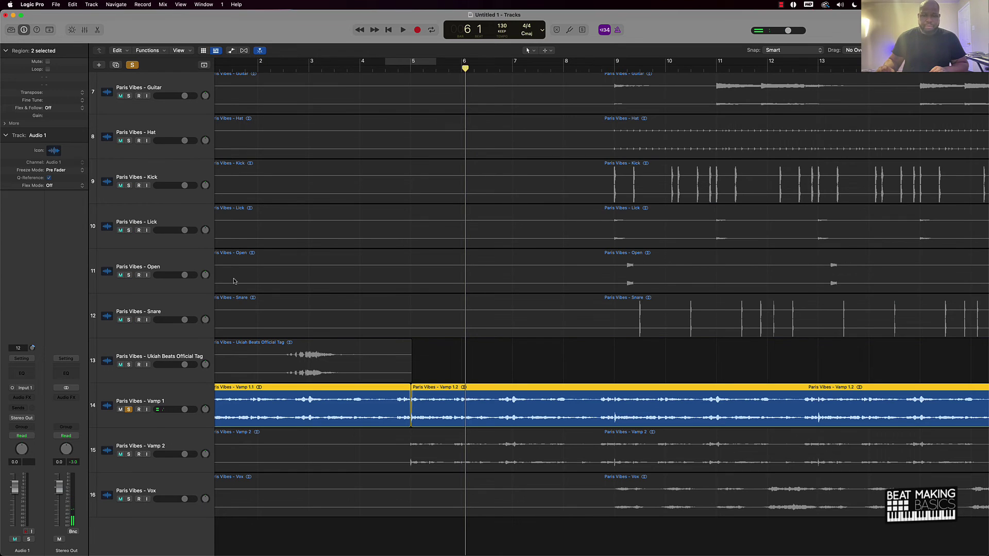
{"action": "left_click", "coordinate": [552, 67]}
{"action": "key", "text": "space"}
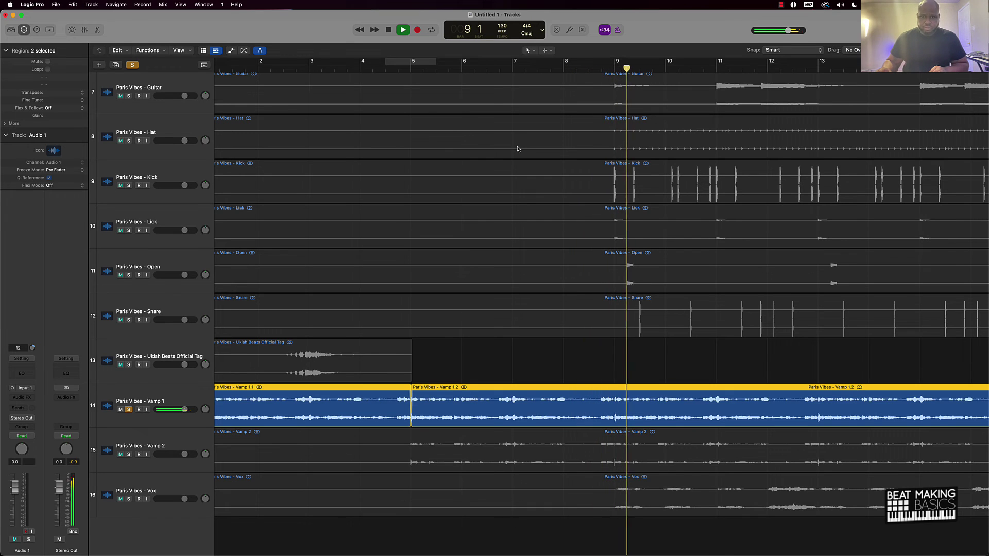
{"action": "key", "text": "space"}
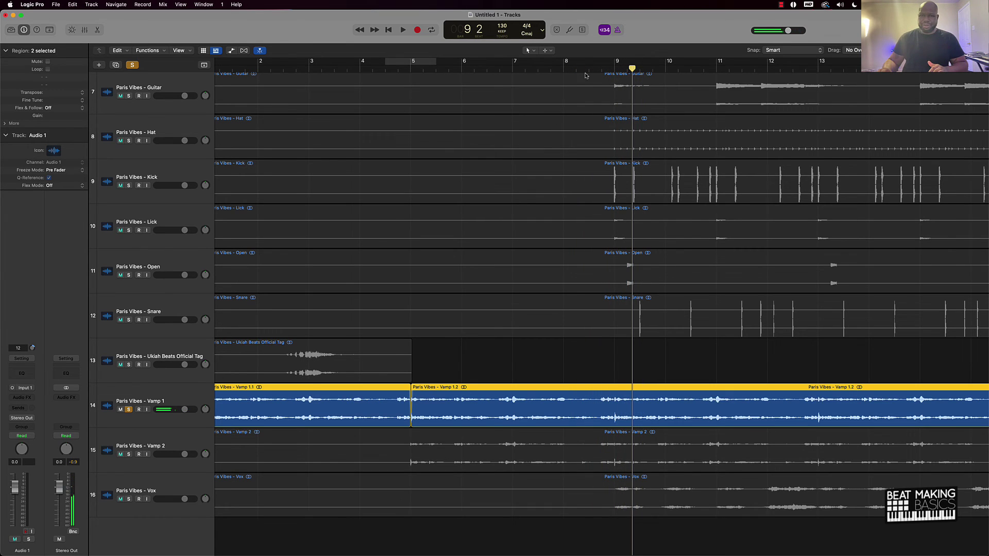
Replay Vamp 1 from bar 8 to bar 9, then from bar 4 through the bar 5 cut
{"action": "left_click", "coordinate": [559, 69]}
{"action": "key", "text": "space"}
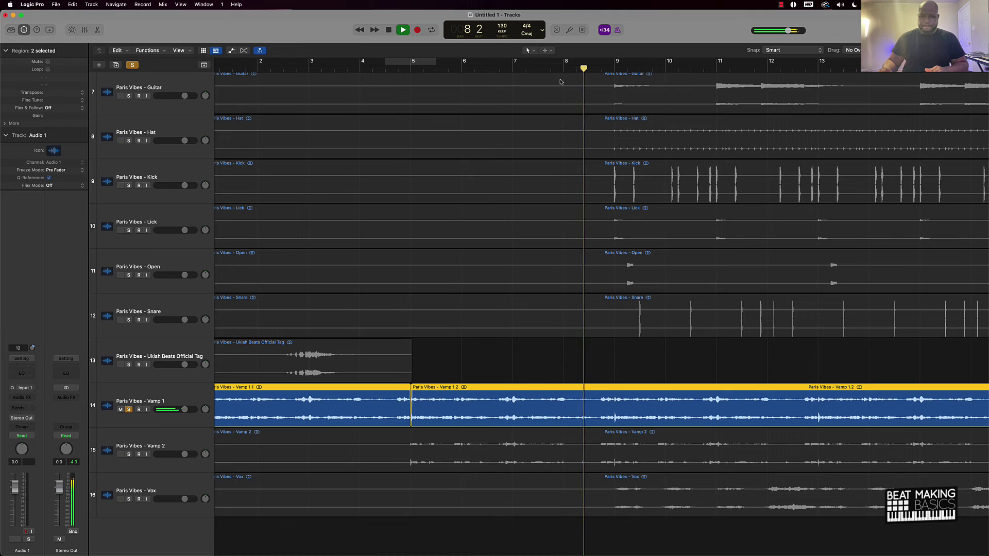
{"action": "key", "text": "space"}
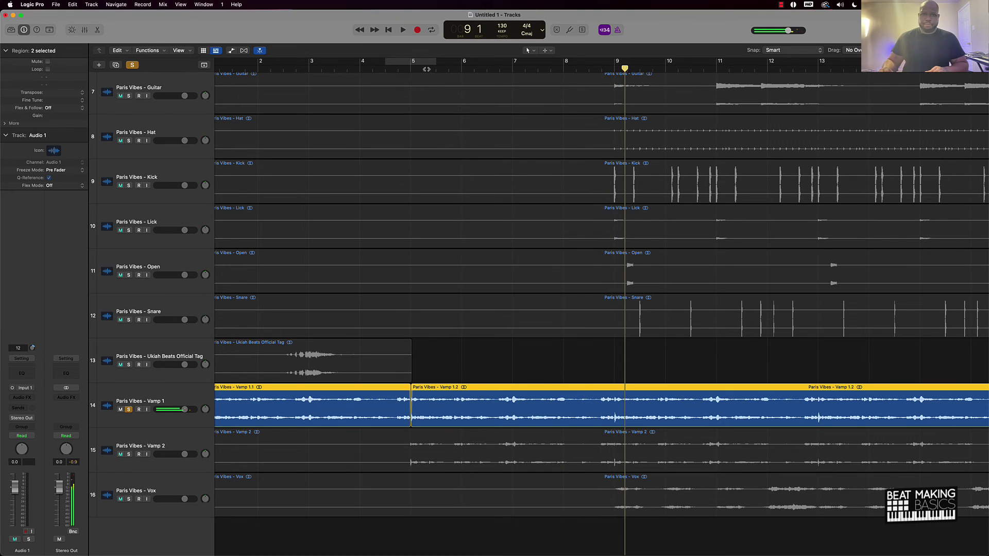
{"action": "left_click", "coordinate": [361, 70]}
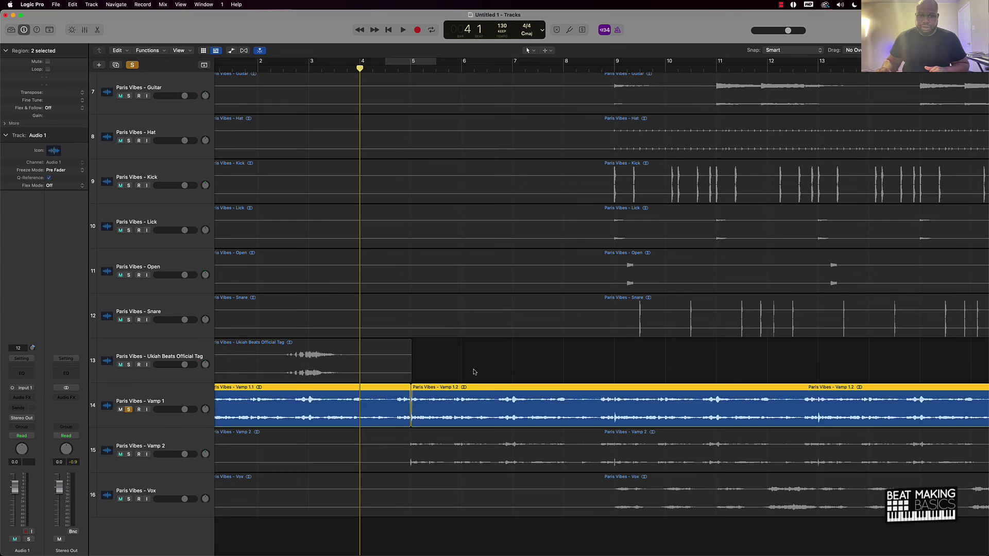
{"action": "key", "text": "space"}
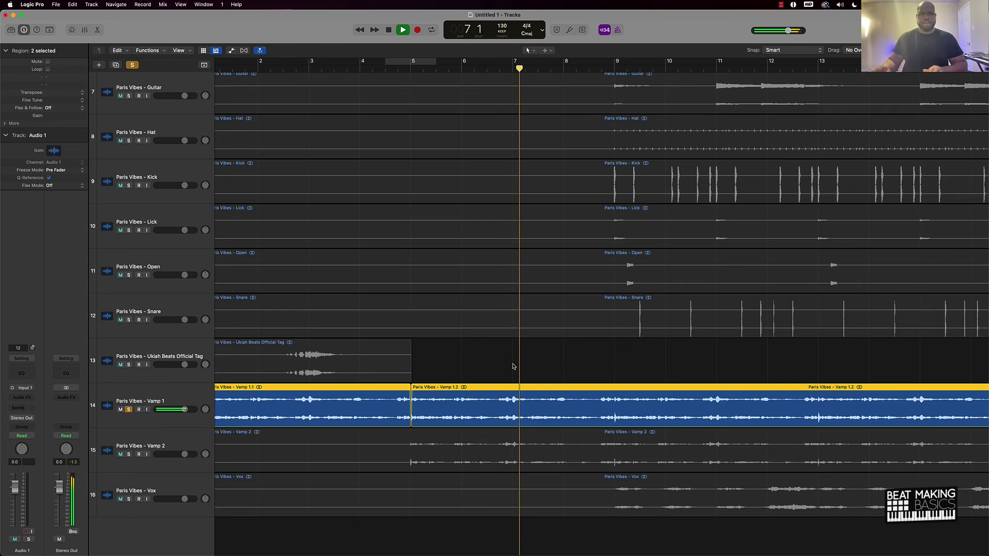
{"action": "key", "text": "space"}
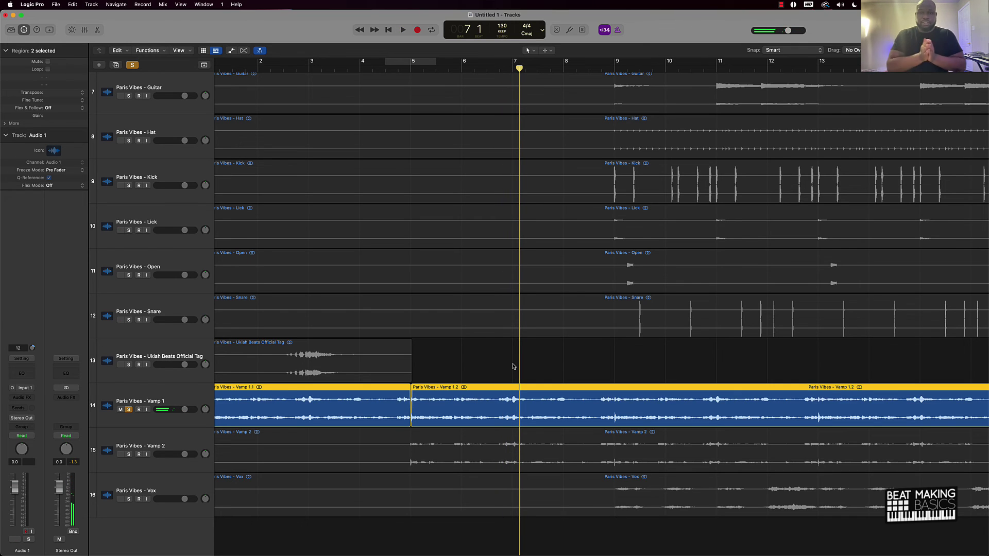